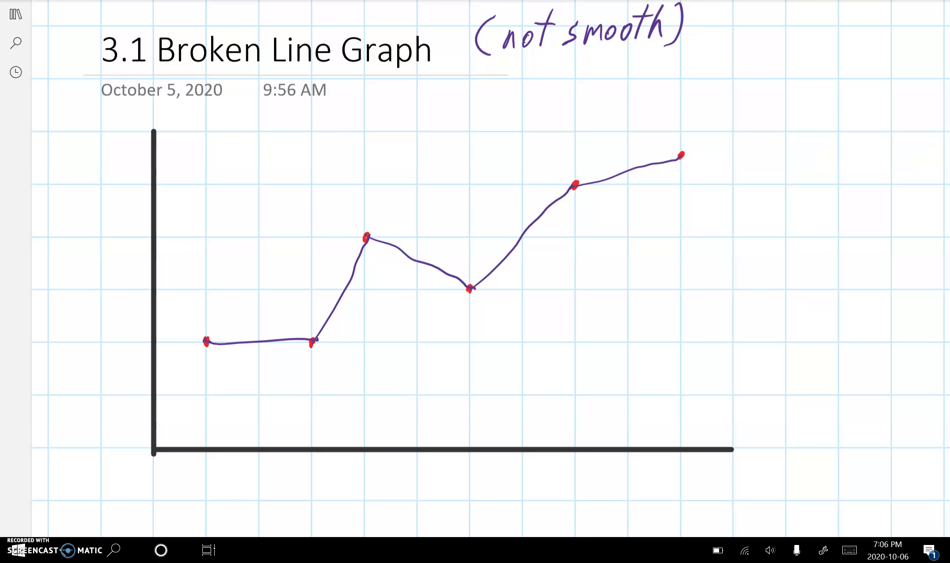
# Step: Draw a straight orange trend line rising through the plotted points, using the ruler set at 24 degrees
pyautogui.moveTo(112, 327); pyautogui.dragTo(402, 317)
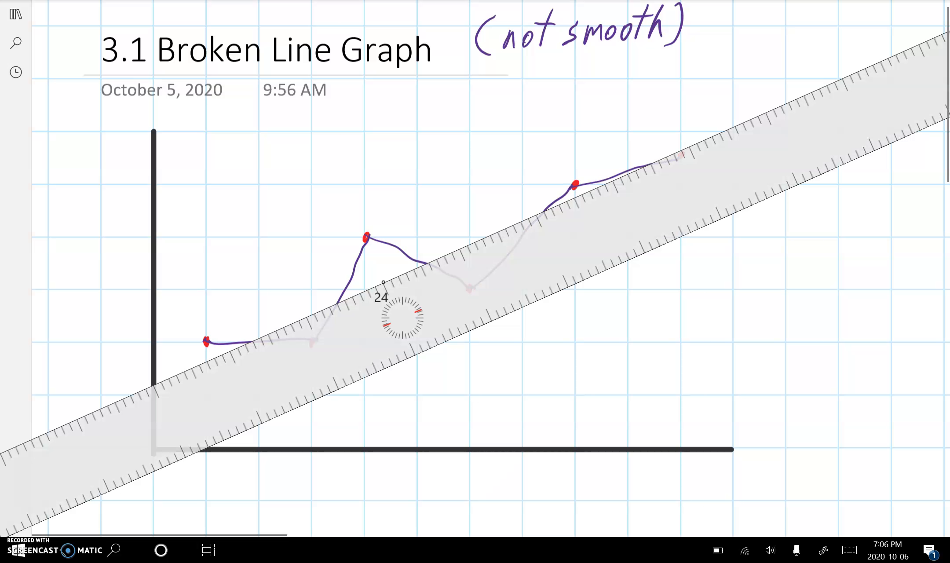
pyautogui.moveTo(162, 379); pyautogui.dragTo(790, 100)
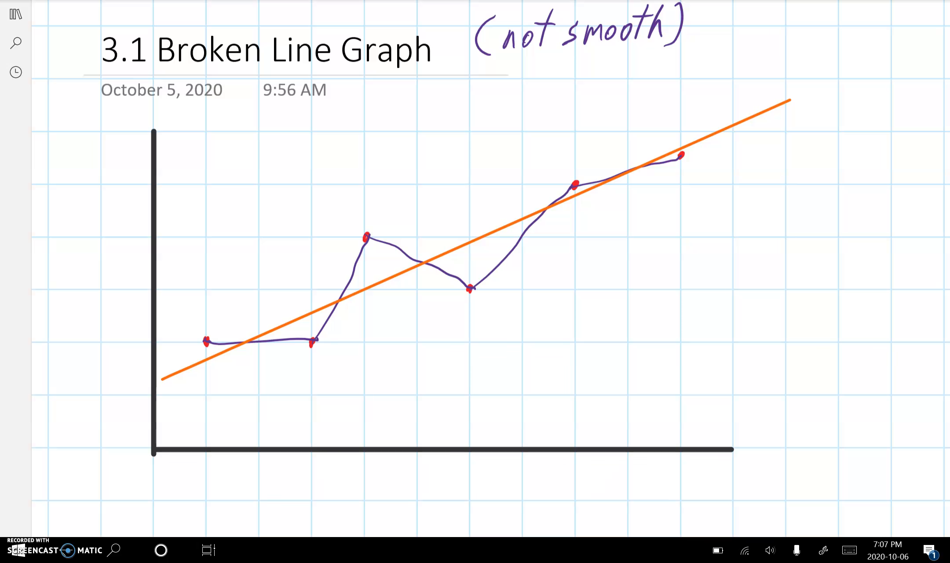
# Step: Handwrite the orange label "trend line or line of best fit" beside the upper end of the trend line
pyautogui.moveTo(817, 48); pyautogui.dragTo(813, 80)
pyautogui.moveTo(809, 62); pyautogui.dragTo(876, 73)
pyautogui.moveTo(874, 64); pyautogui.dragTo(922, 72)
pyautogui.moveTo(856, 92)
pyautogui.mouseDown()
pyautogui.moveTo(851, 101)
pyautogui.moveTo(858, 93)
pyautogui.mouseUp()
pyautogui.moveTo(864, 93)
pyautogui.mouseDown()
pyautogui.moveTo(863, 106)
pyautogui.moveTo(879, 93)
pyautogui.mouseUp()
pyautogui.moveTo(816, 115)
pyautogui.mouseDown()
pyautogui.moveTo(811, 137)
pyautogui.moveTo(845, 138)
pyautogui.moveTo(886, 115)
pyautogui.moveTo(923, 137)
pyautogui.mouseUp()
pyautogui.moveTo(917, 125); pyautogui.dragTo(928, 120)
pyautogui.moveTo(873, 145); pyautogui.dragTo(853, 168)
pyautogui.moveTo(848, 157)
pyautogui.mouseDown()
pyautogui.moveTo(866, 151)
pyautogui.moveTo(876, 172)
pyautogui.moveTo(891, 153)
pyautogui.mouseUp()
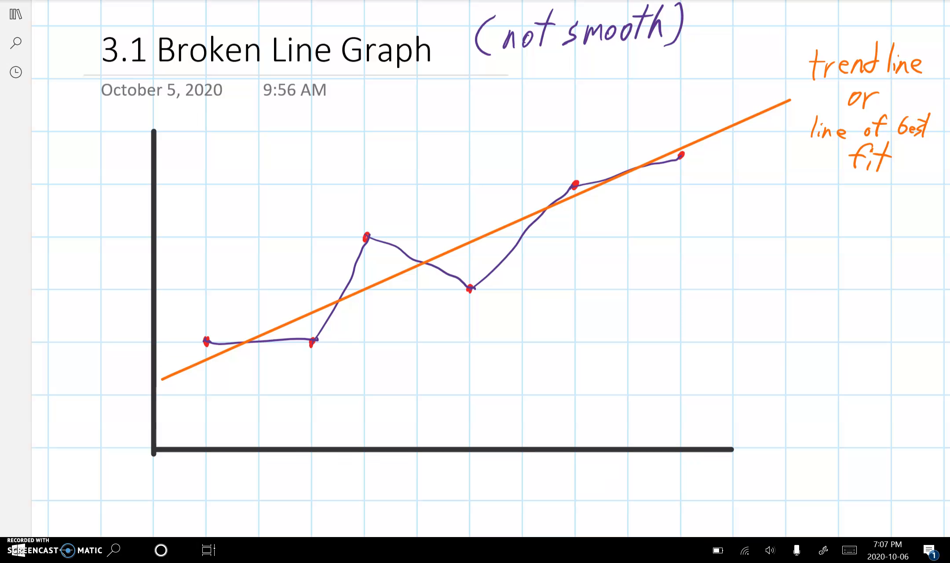
pyautogui.moveTo(812, 198); pyautogui.dragTo(802, 213)
pyautogui.hotkey('ctrl', 'z')
# Step: Switch to the LG3: Graphs spreadsheet in Google Sheets and insert a chart from the stock value table A4:B17
pyautogui.click(207, 553)
pyautogui.click(206, 553)
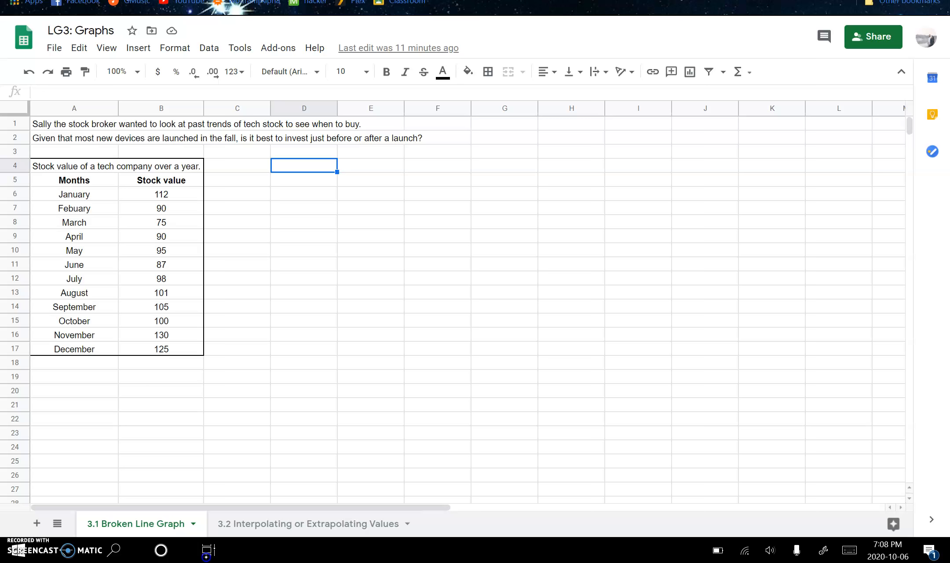
pyautogui.click(161, 348)
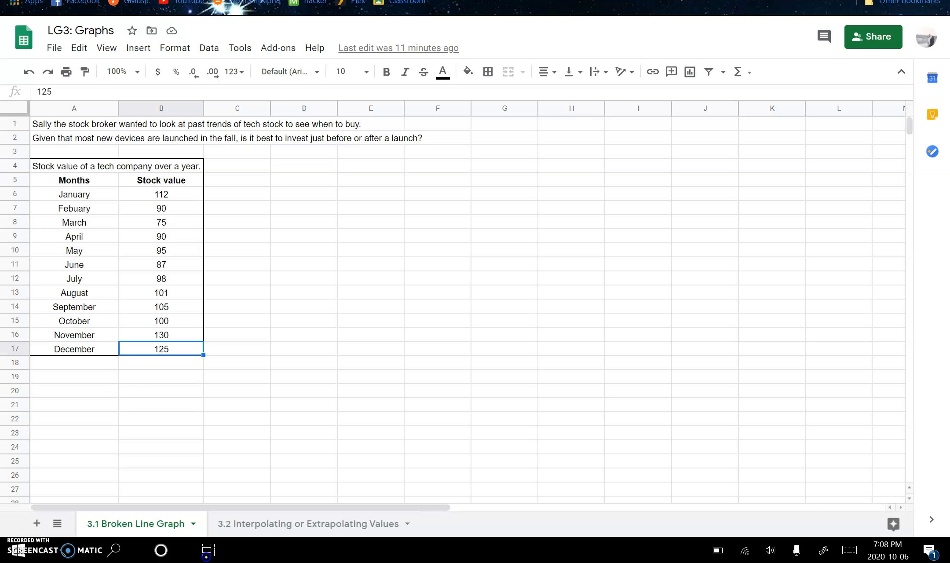
pyautogui.moveTo(162, 349); pyautogui.dragTo(74, 166)
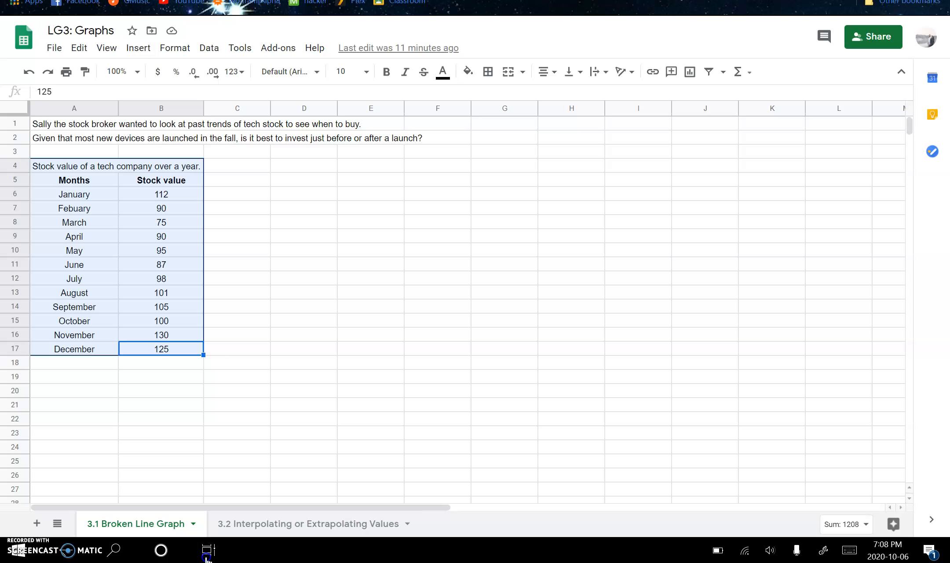
pyautogui.click(138, 47)
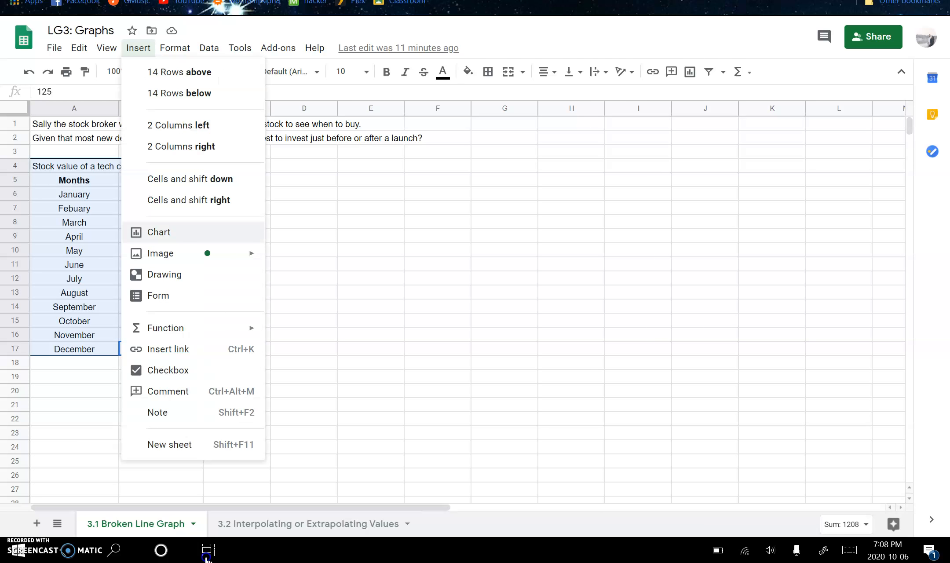
pyautogui.click(159, 232)
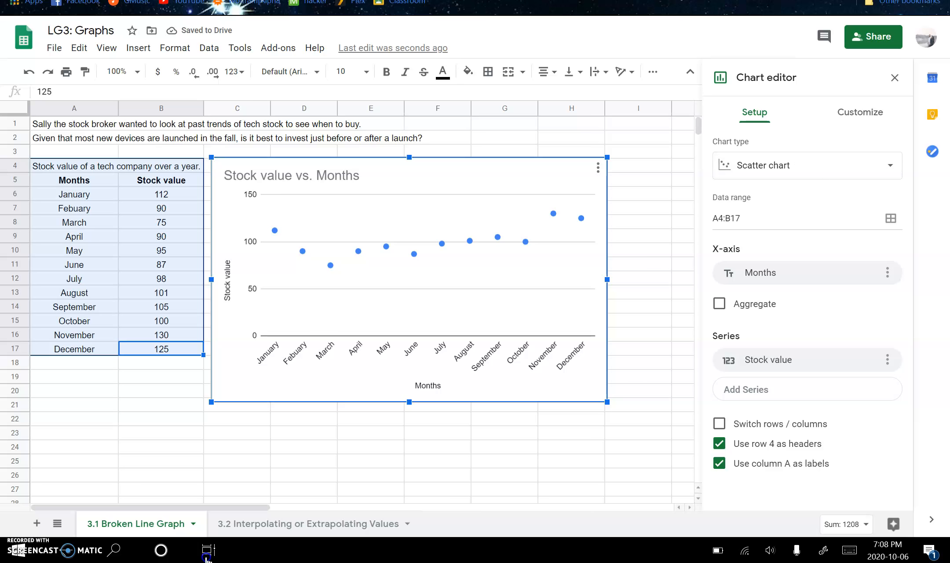
# Step: Reopen the chart for editing and change its type to Line chart
pyautogui.click(639, 166)
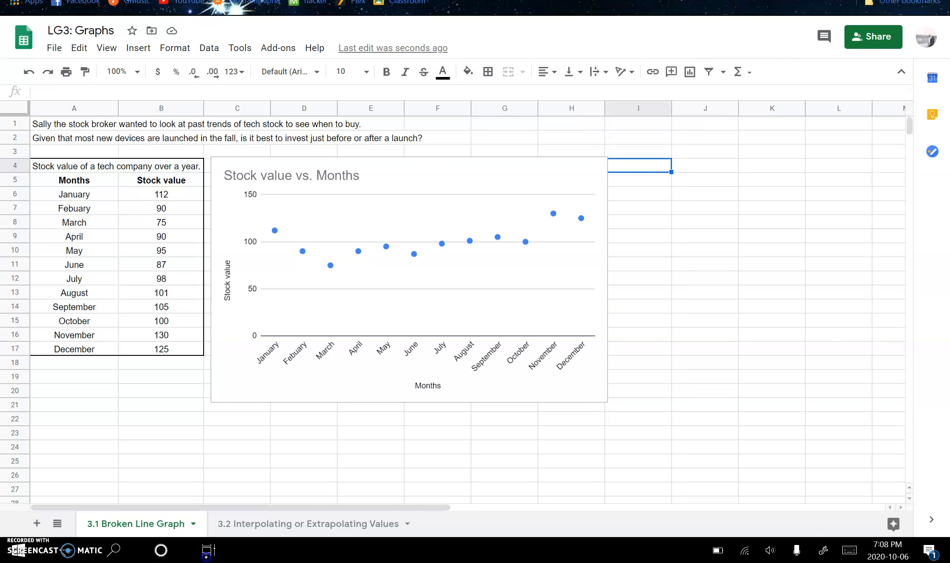
pyautogui.click(519, 279)
pyautogui.click(597, 168)
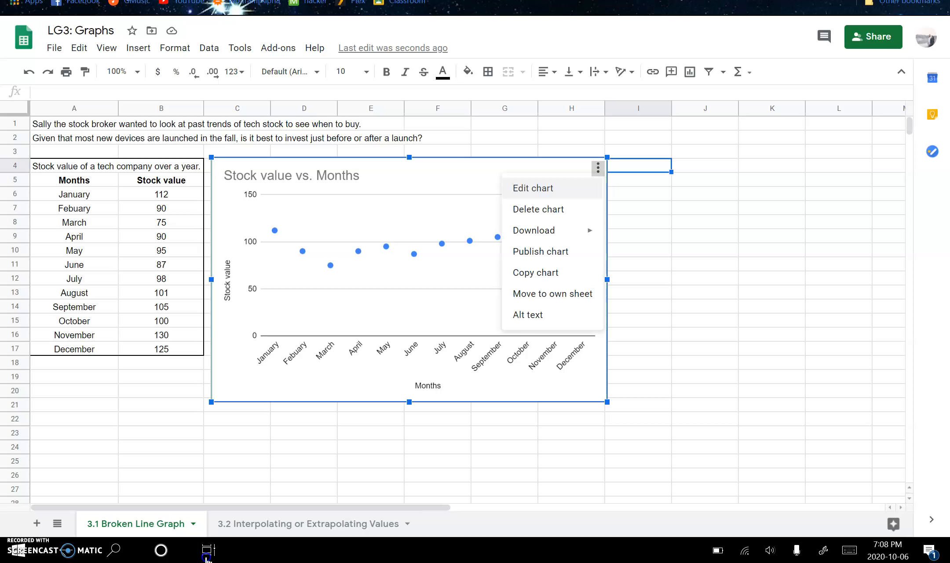
pyautogui.click(533, 188)
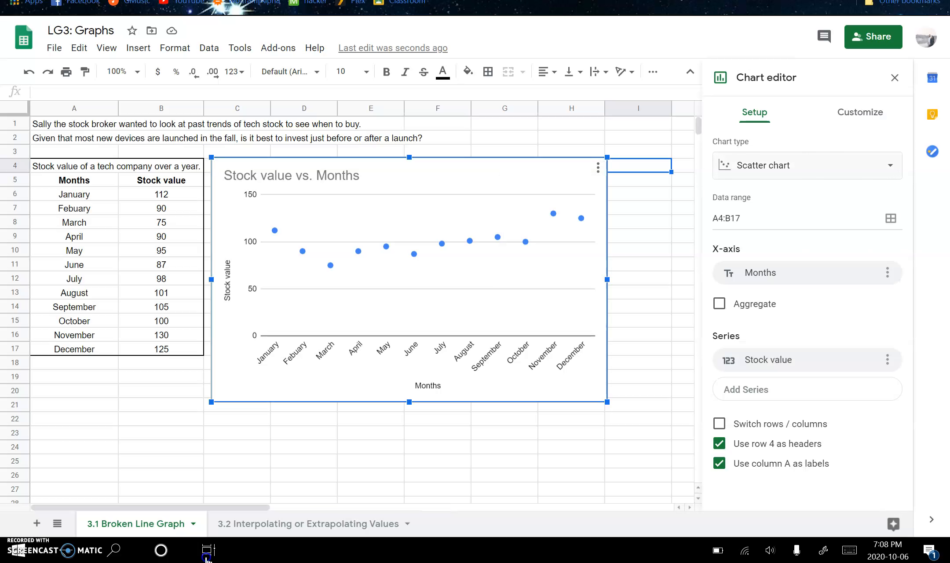
pyautogui.click(807, 165)
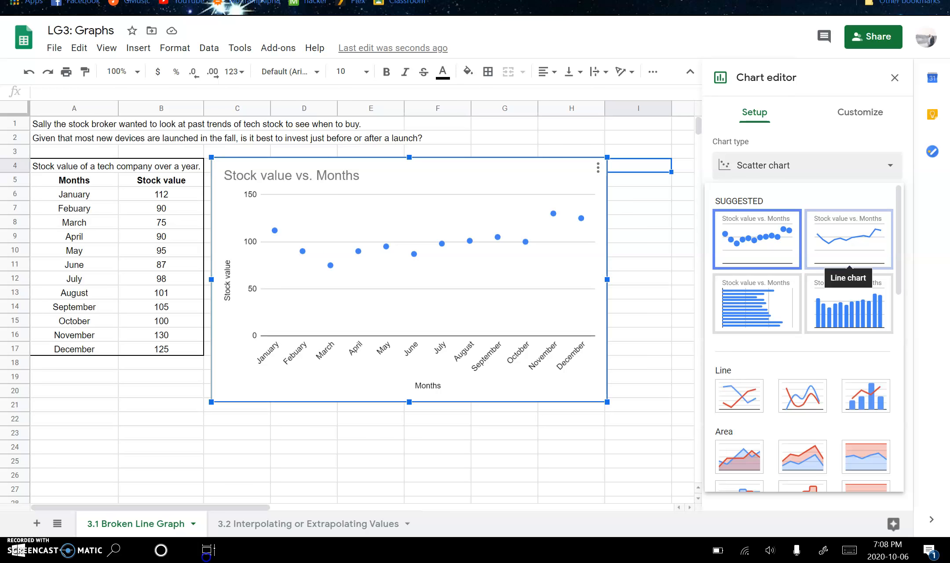
pyautogui.click(849, 239)
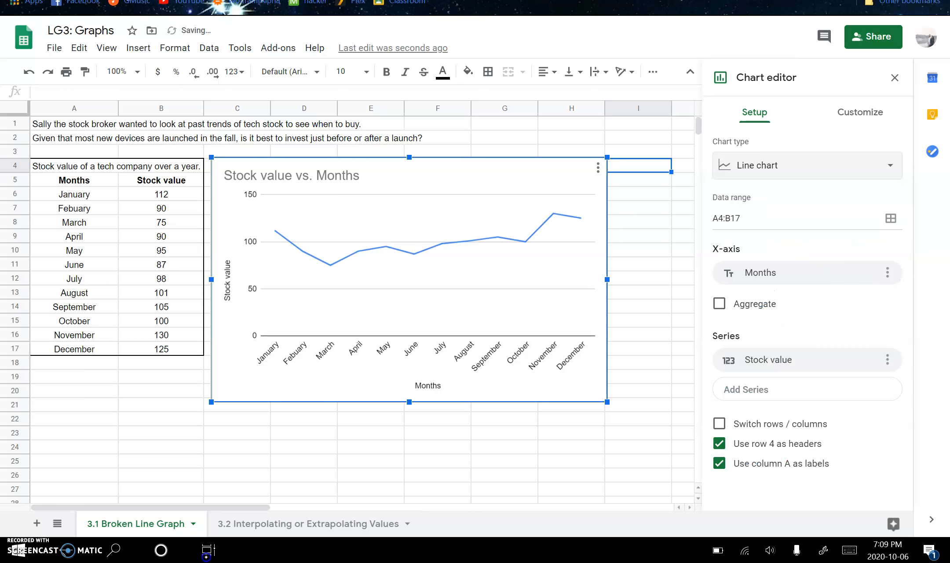
# Step: Set the point size of the chart's Stock value series to 7px
pyautogui.click(860, 112)
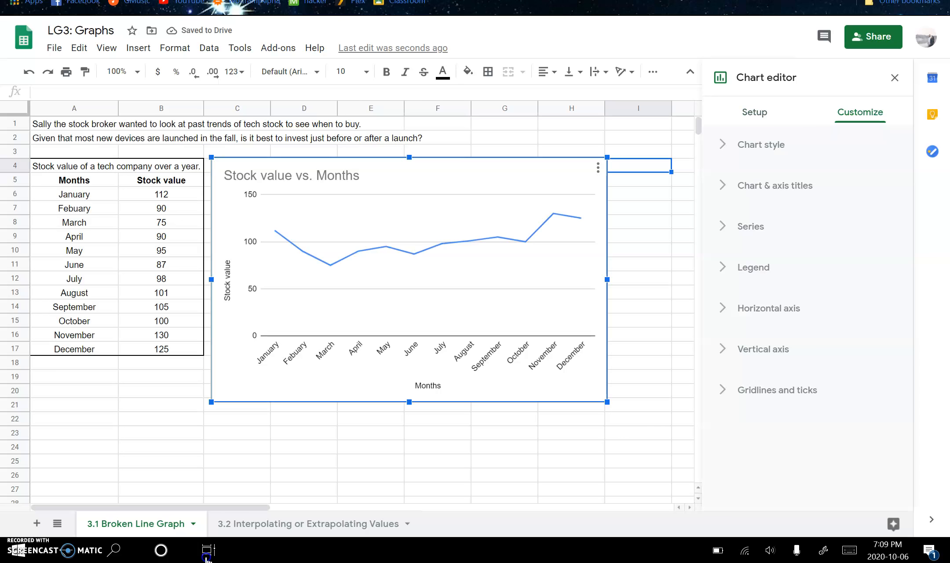
pyautogui.click(751, 226)
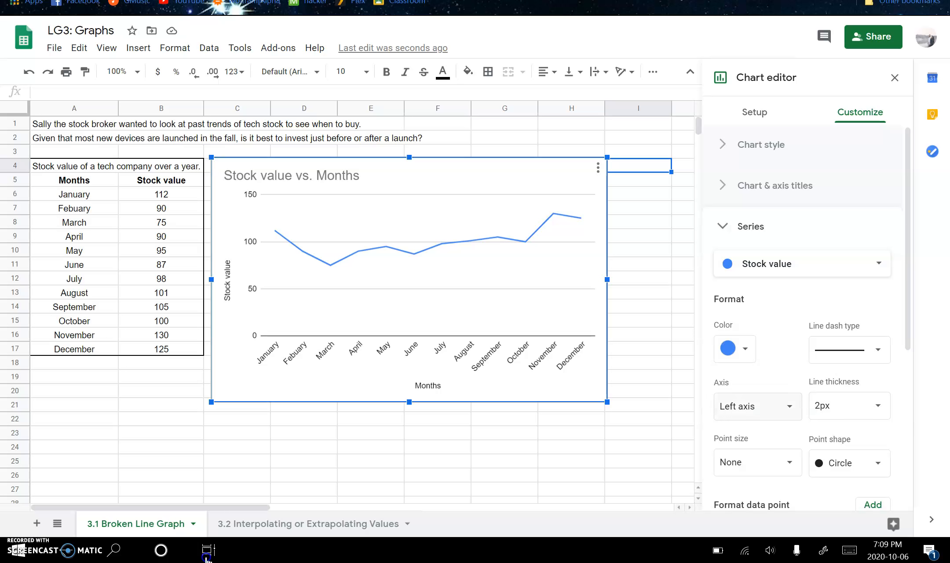
pyautogui.click(754, 462)
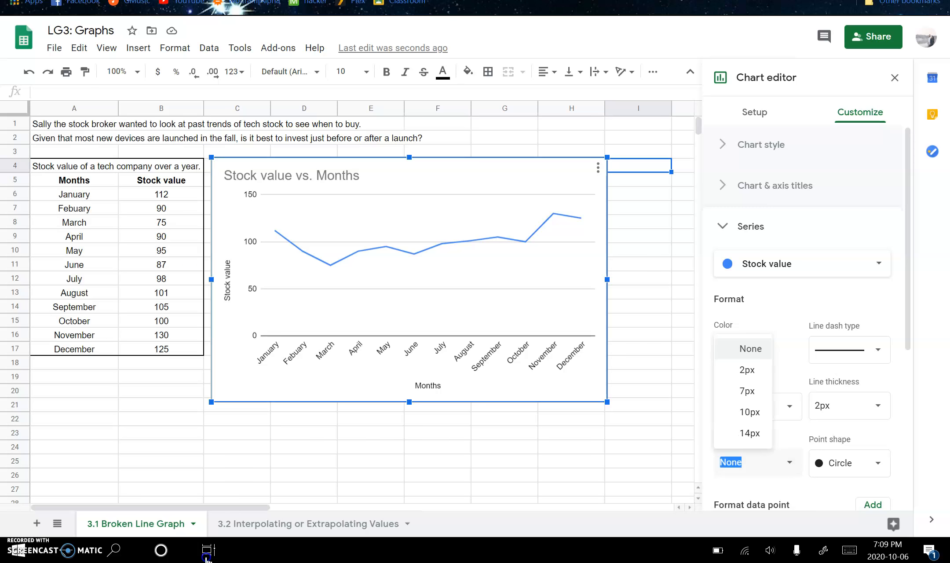
pyautogui.click(746, 391)
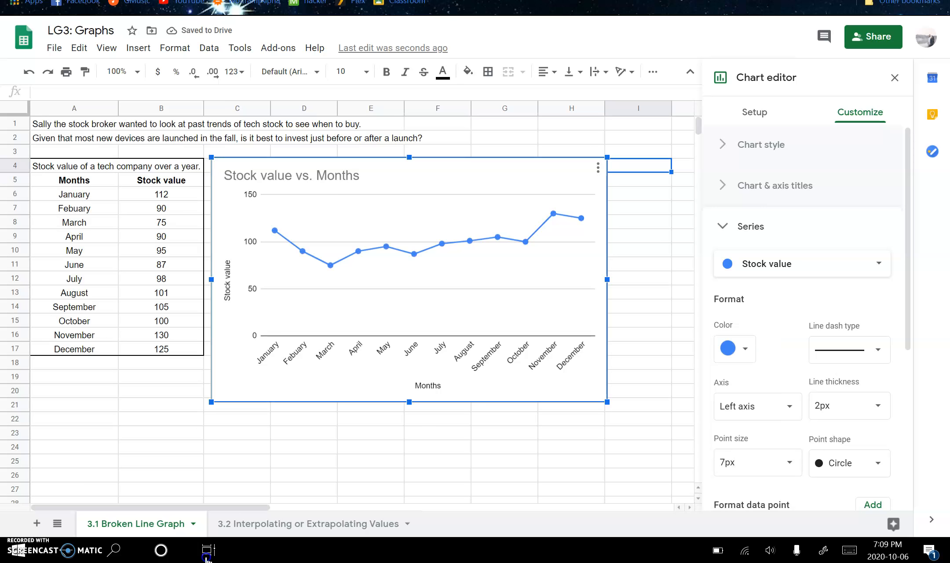
pyautogui.click(750, 226)
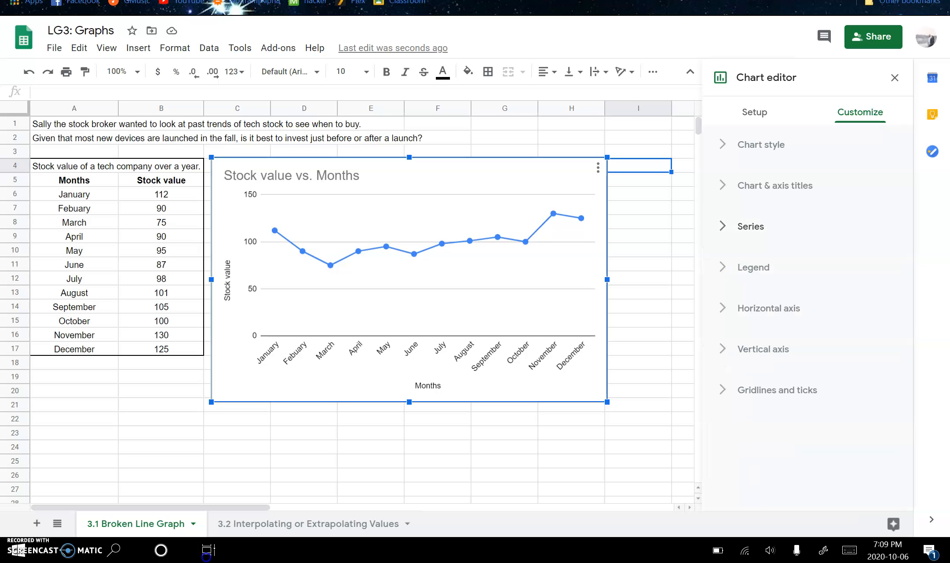
# Step: Copy the table heading text from A4 and paste it over the chart title
pyautogui.click(117, 167)
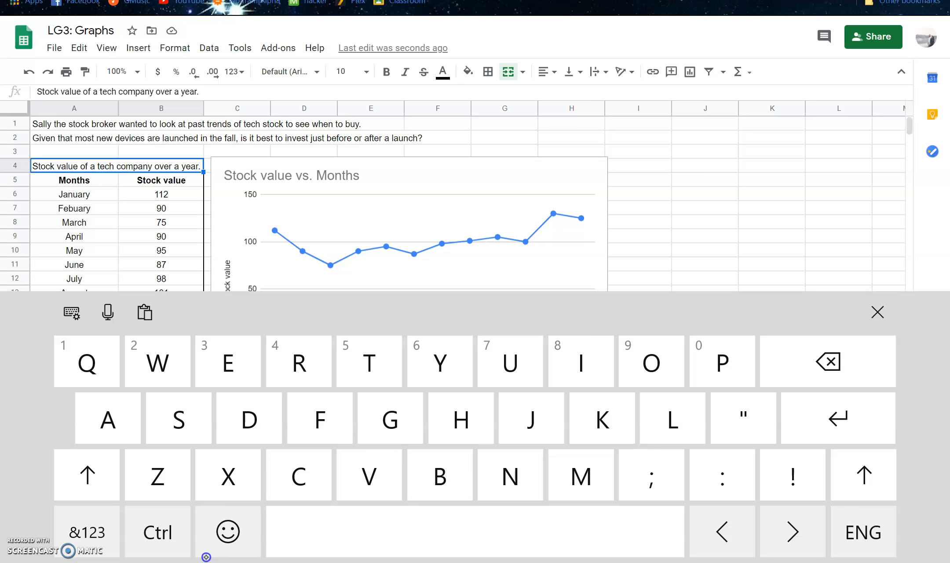
pyautogui.hotkey('ctrl', 'a')
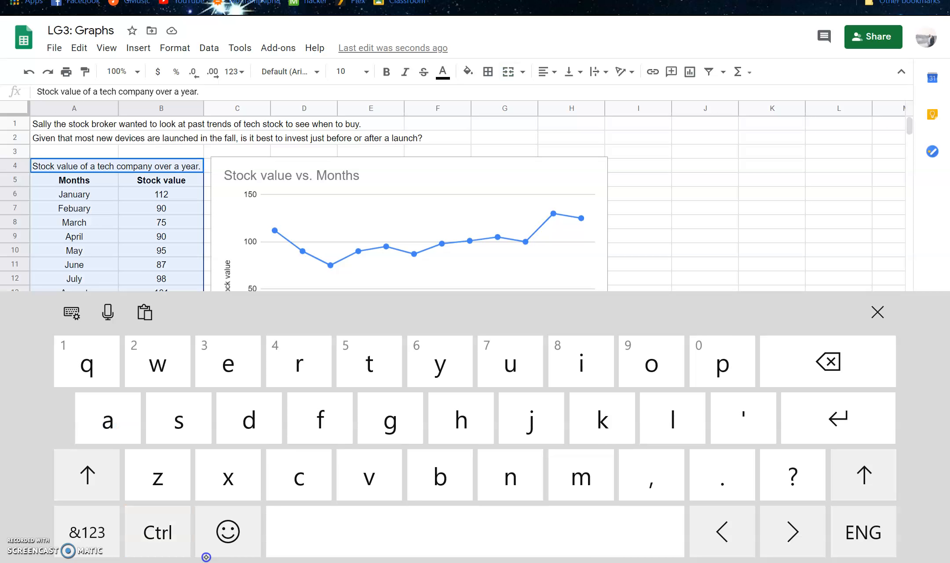
pyautogui.click(117, 166)
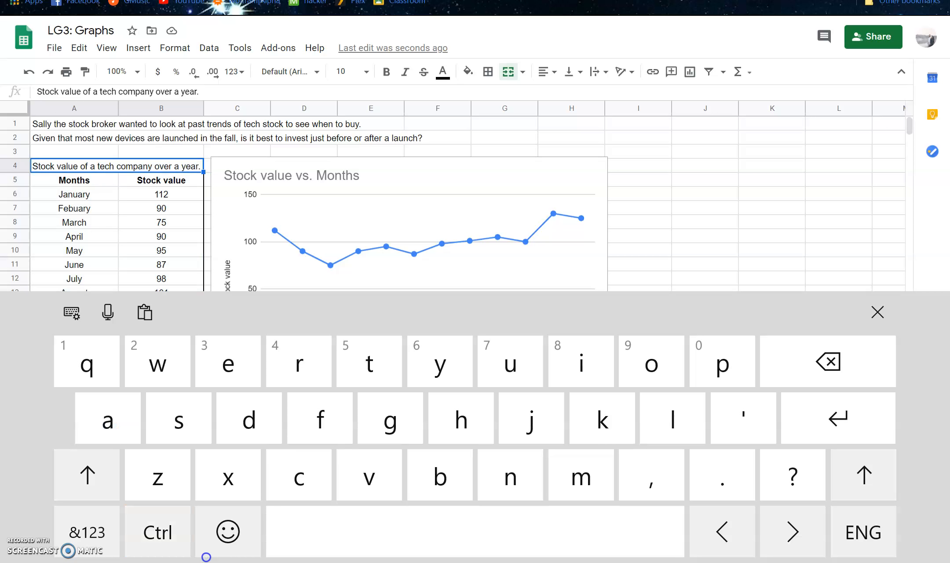
pyautogui.doubleClick(117, 166)
pyautogui.hotkey('ctrl', 'a')
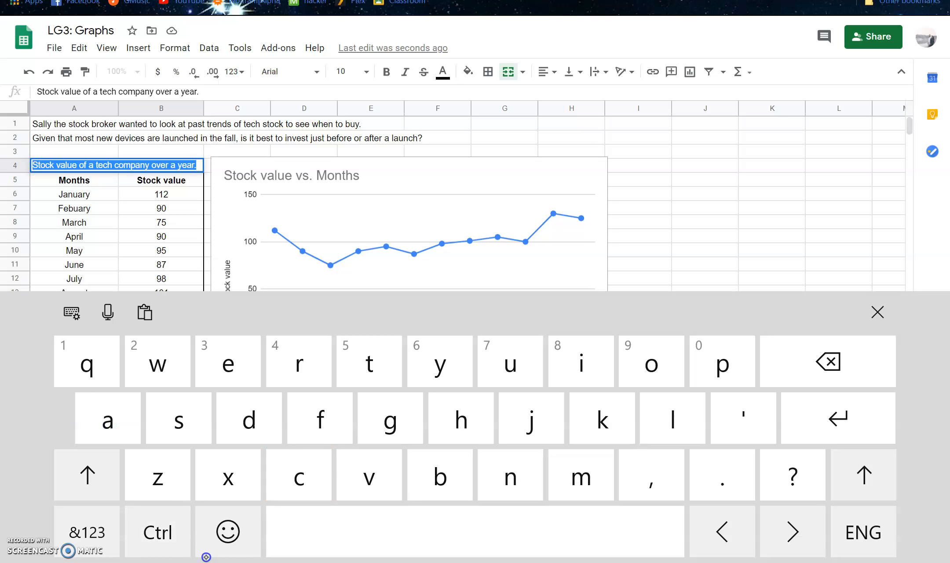
pyautogui.click(333, 174)
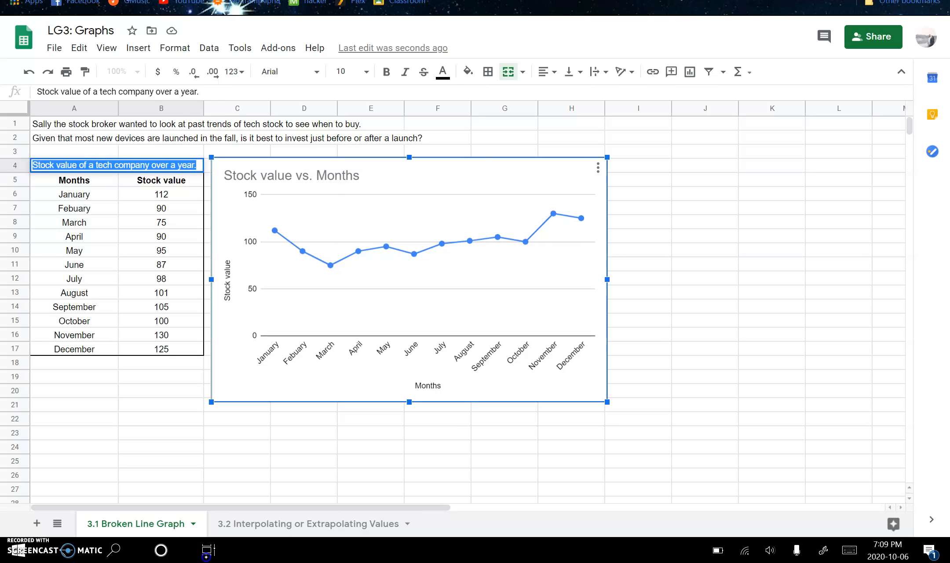
pyautogui.doubleClick(333, 175)
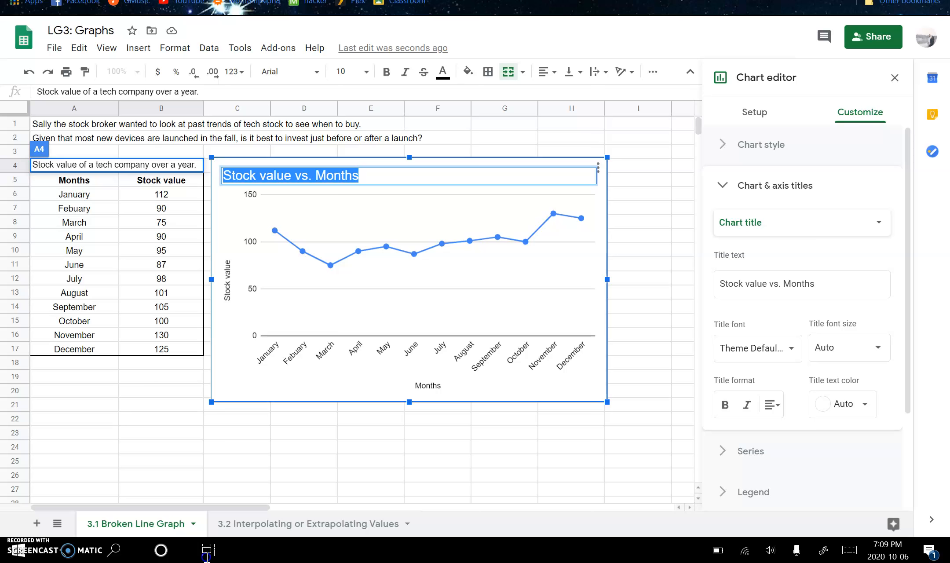
pyautogui.click(848, 549)
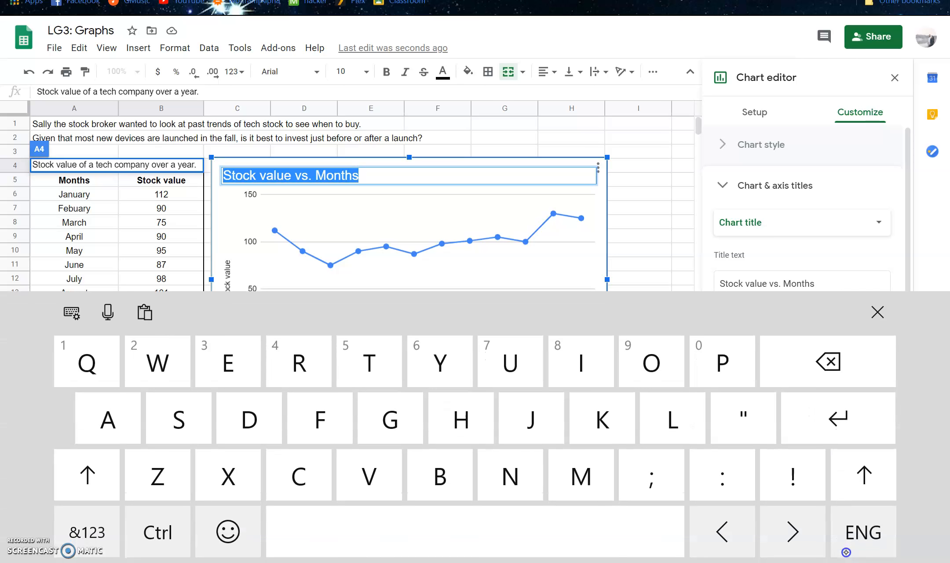
pyautogui.write('Stock value of a tech company over a year.')
# Step: Remove "over a year." from the end of the chart title, leaving "Stock value of a tech company"
pyautogui.press('Left')
pyautogui.press('Left')
pyautogui.press('Left')
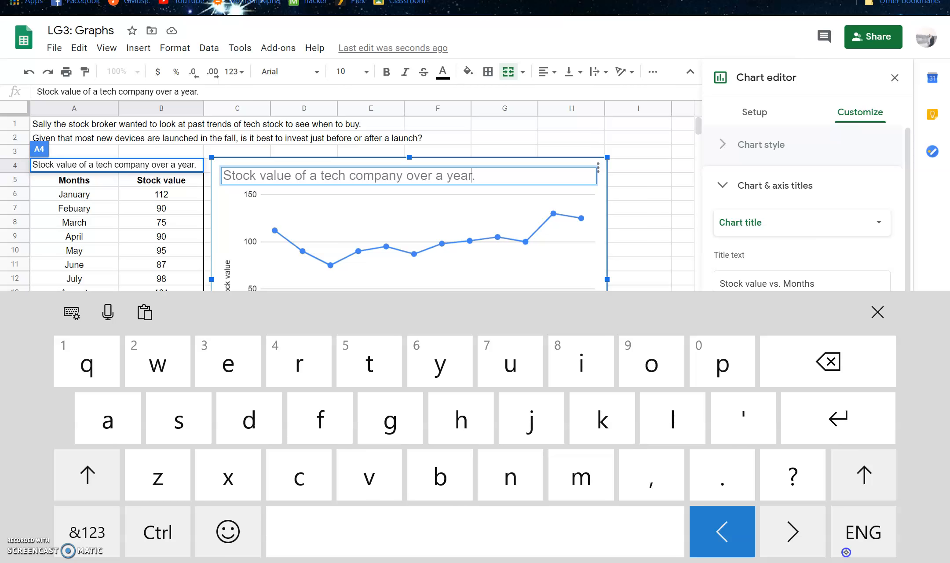
pyautogui.press('Right')
pyautogui.press('Right')
pyautogui.press('Left')
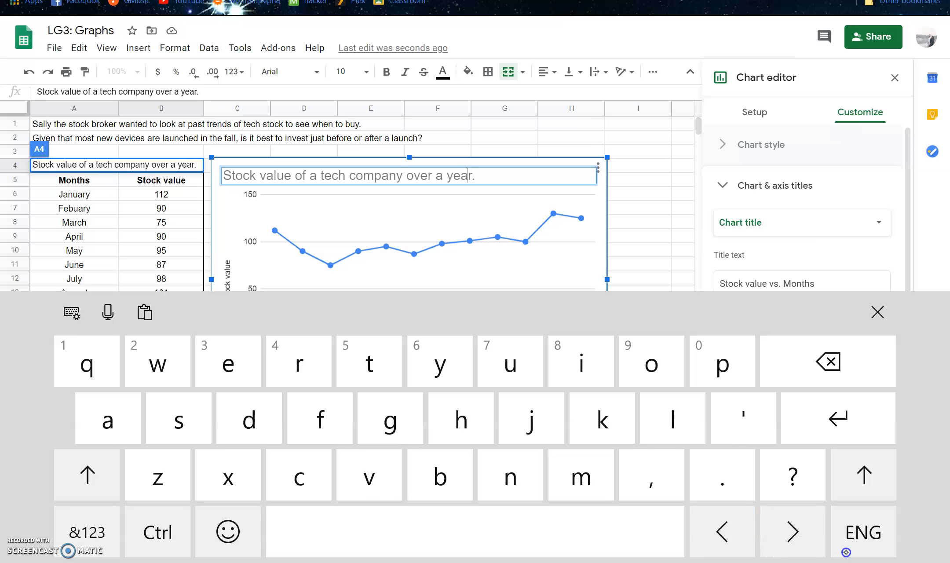
pyautogui.press('BackSpace')
pyautogui.press('BackSpace')
pyautogui.press('BackSpace')
pyautogui.press('BackSpace')
pyautogui.press('BackSpace')
pyautogui.press('BackSpace')
pyautogui.press('BackSpace')
pyautogui.press('BackSpace')
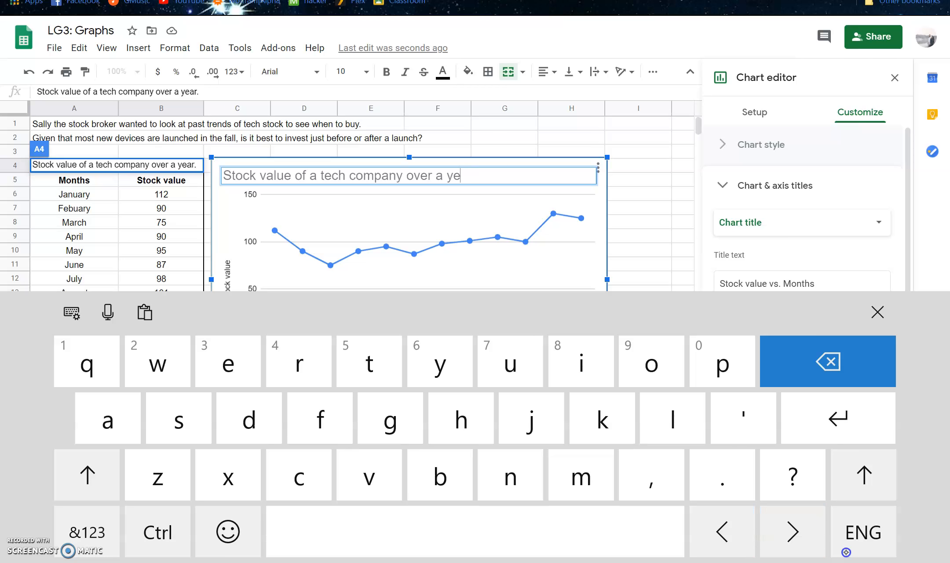
pyautogui.press('BackSpace')
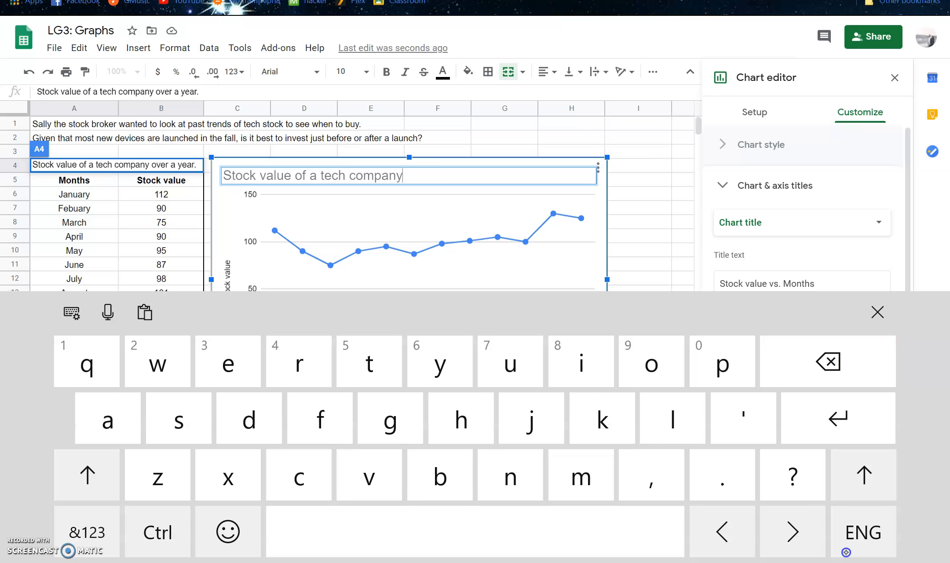
# Step: Capitalize the words "Company" and "Tech" in the chart title
pyautogui.press('Left')
pyautogui.press('Left')
pyautogui.press('Left')
pyautogui.press('Left')
pyautogui.press('Left')
pyautogui.press('Left')
pyautogui.press('Left')
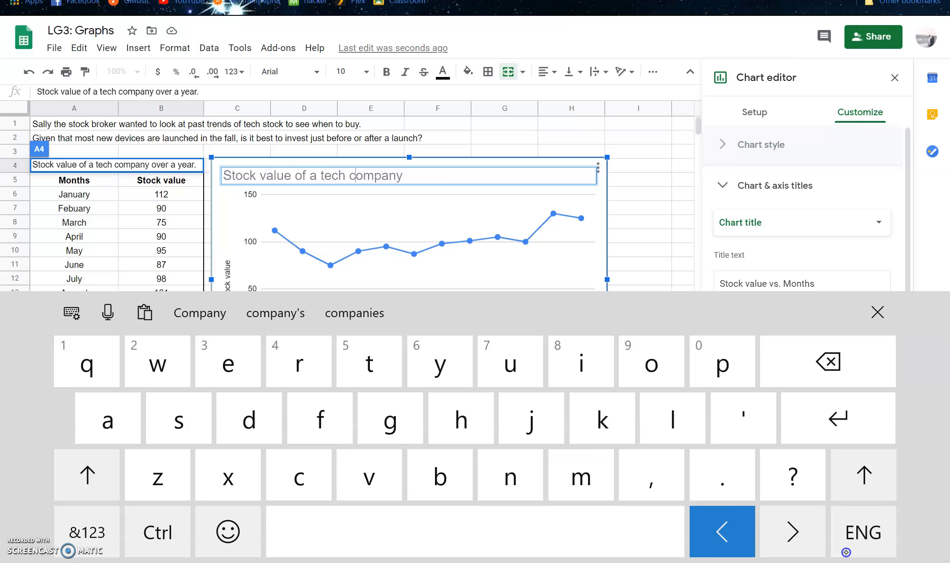
pyautogui.press('BackSpace')
pyautogui.write('C')
# Step: Capitalize the word "Value" so the chart title reads "Stock Value of a Tech Company"
pyautogui.press('Left')
pyautogui.press('Left')
pyautogui.press('Left')
pyautogui.press('Left')
pyautogui.press('Left')
pyautogui.press('Left')
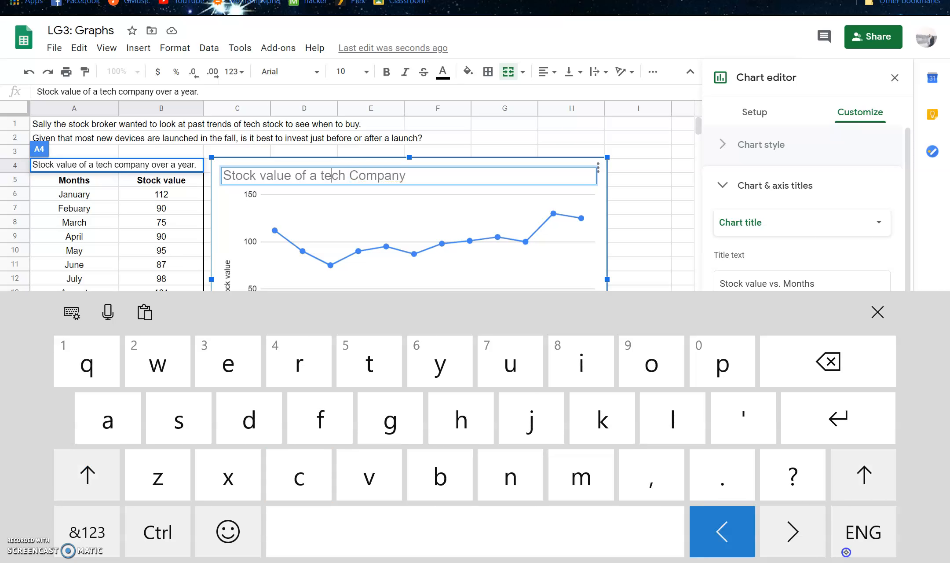
pyautogui.press('BackSpace')
pyautogui.write('T')
pyautogui.press('Left')
pyautogui.press('Left')
pyautogui.press('Left')
pyautogui.press('Left')
pyautogui.press('Left')
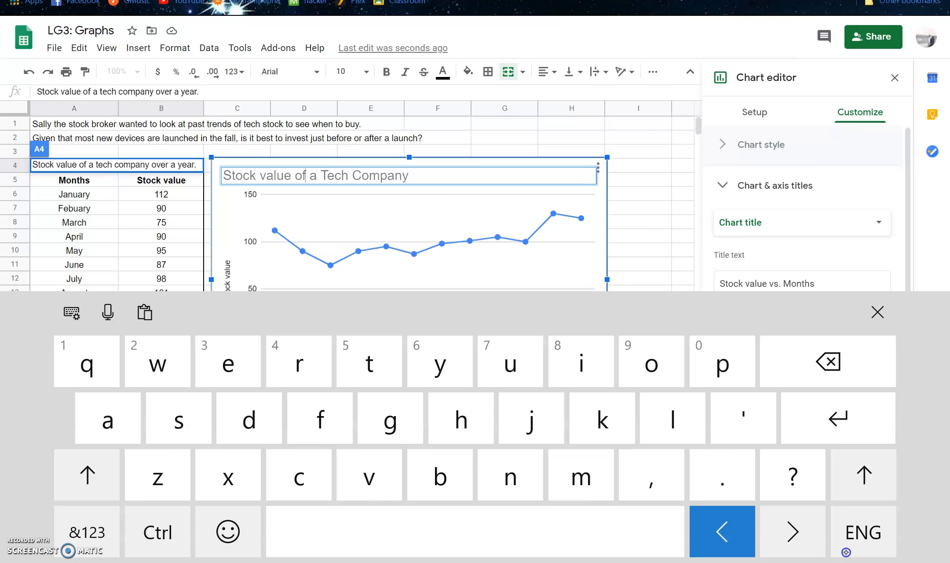
pyautogui.press('BackSpace')
pyautogui.press('Left')
pyautogui.press('Left')
pyautogui.press('Left')
pyautogui.press('Left')
pyautogui.press('Left')
pyautogui.press('Left')
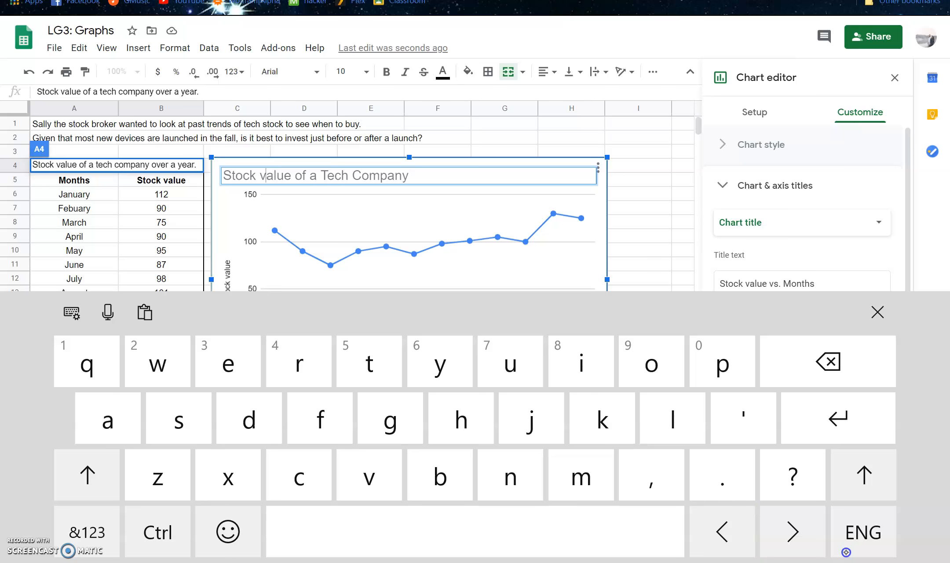
pyautogui.press('BackSpace')
pyautogui.write('V')
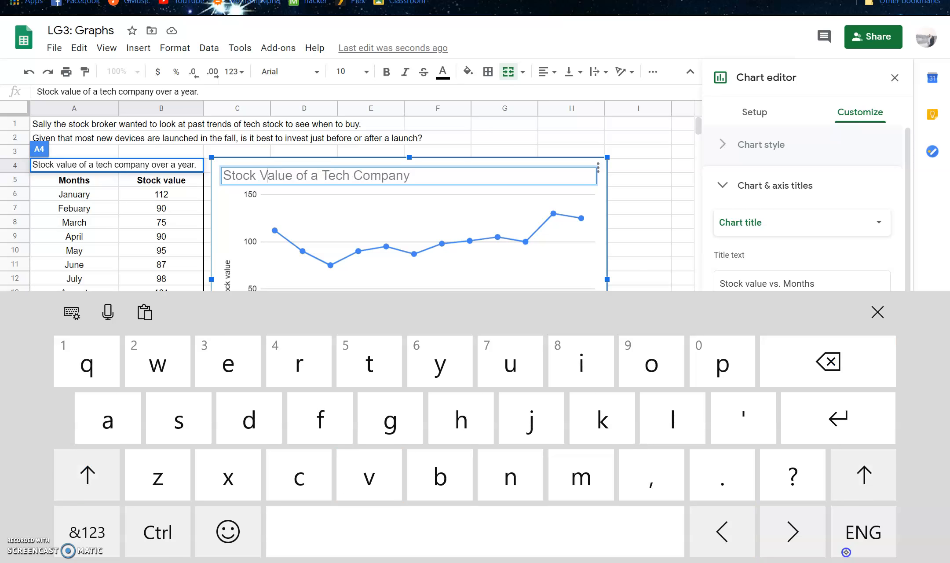
pyautogui.click(877, 312)
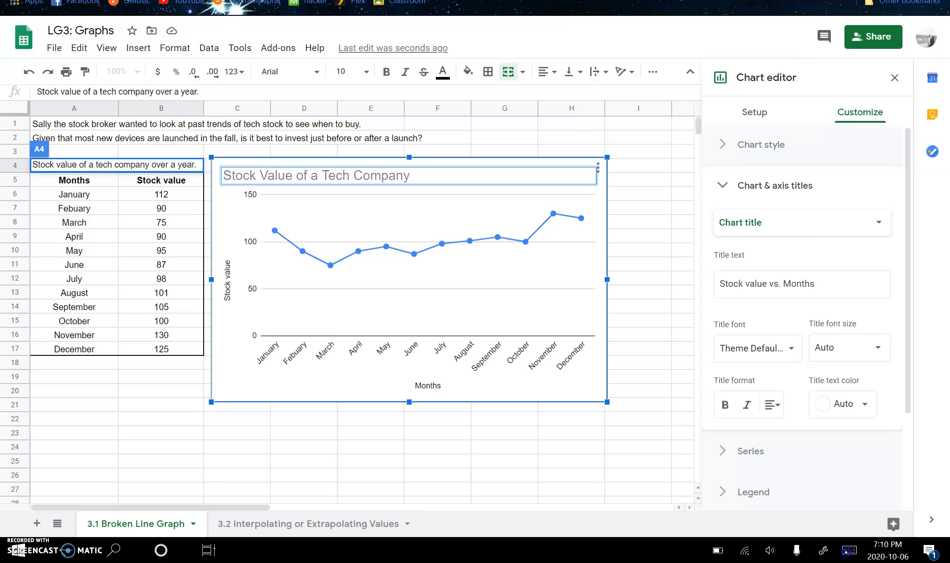
# Step: Finish the chart title edit, select heading cell B5, and reopen the line chart for editing
pyautogui.click(846, 551)
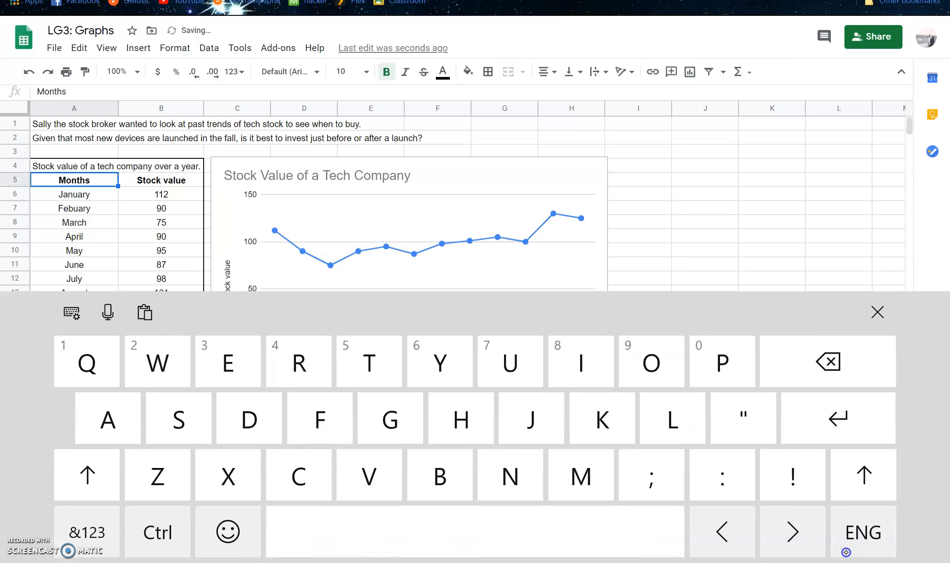
pyautogui.press('Right')
pyautogui.click(877, 313)
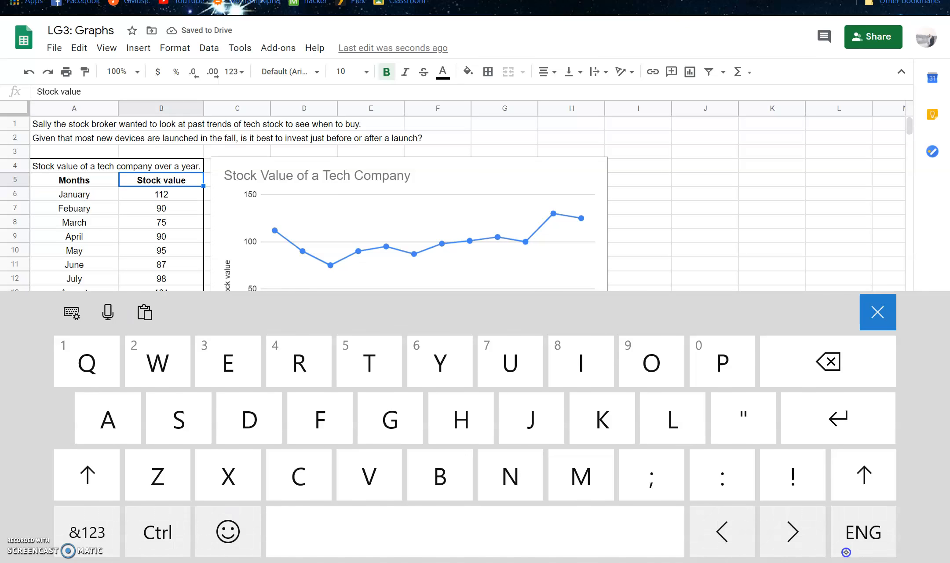
pyautogui.click(496, 281)
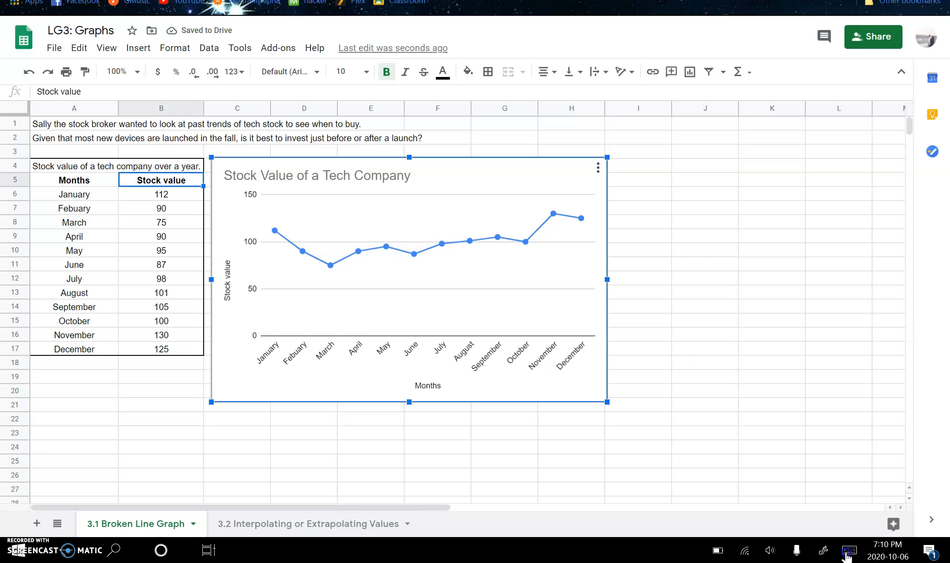
pyautogui.click(598, 167)
pyautogui.press('Up')
pyautogui.press('Return')
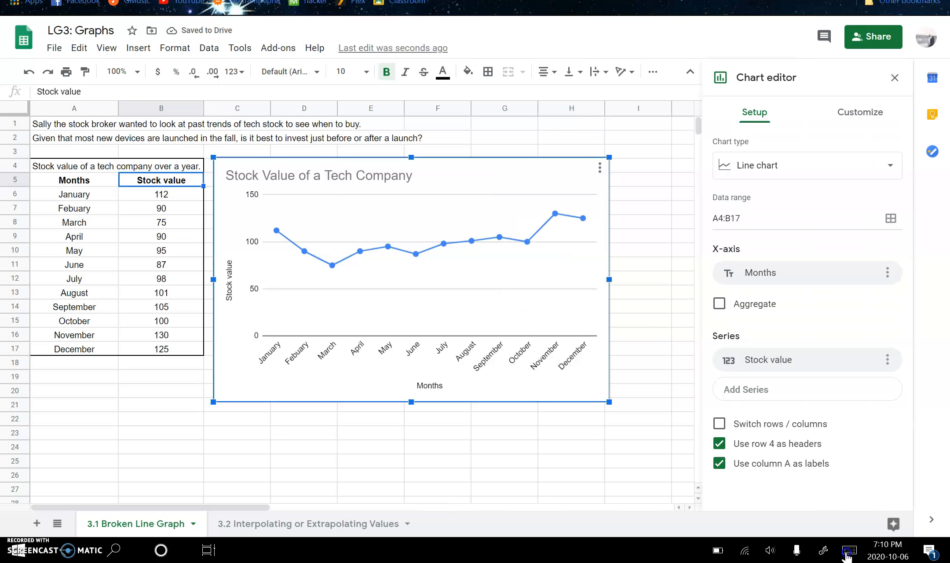
# Step: Capitalize the word "Value" in heading cell B5 so it reads "Stock Value"
pyautogui.click(847, 552)
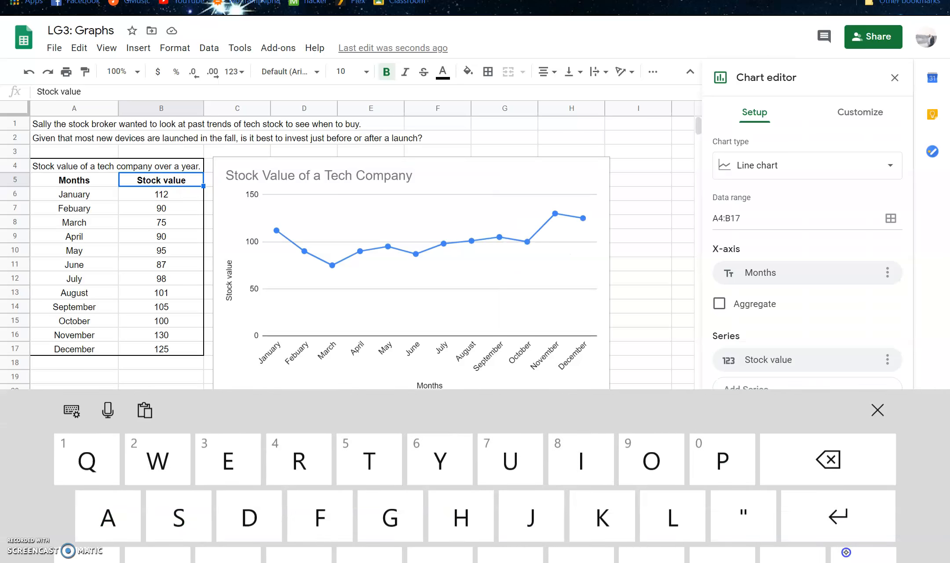
pyautogui.press('Return')
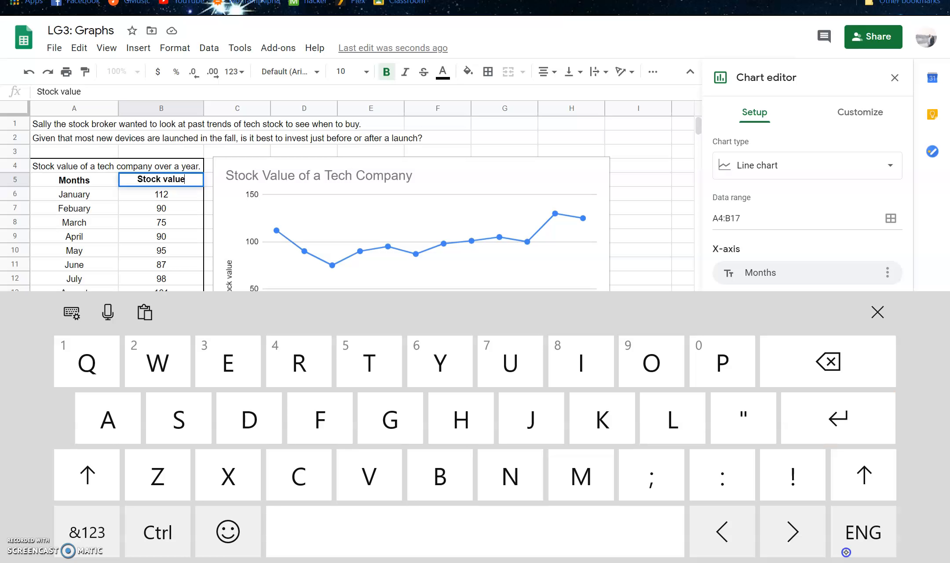
pyautogui.press('Left')
pyautogui.press('Left')
pyautogui.press('Left')
pyautogui.press('Left')
pyautogui.press('BackSpace')
pyautogui.write('V')
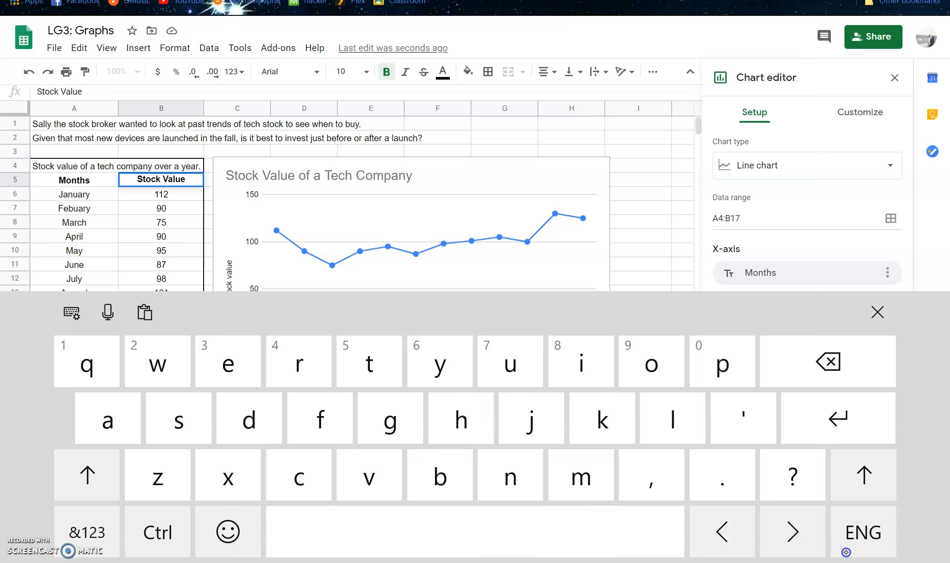
pyautogui.click(877, 312)
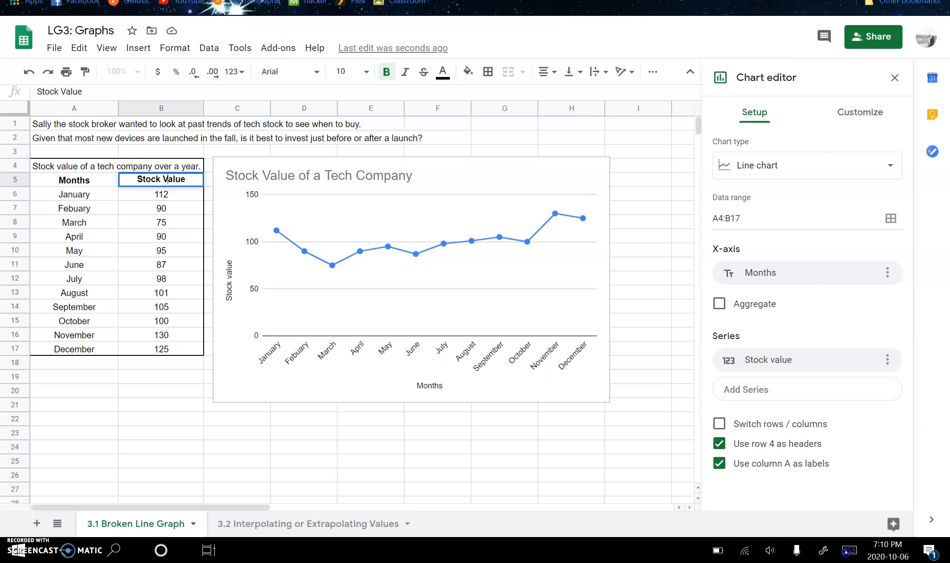
# Step: Move the chart slightly up and to the left, and enlarge it to extend into column J and down to row 25
pyautogui.click(845, 552)
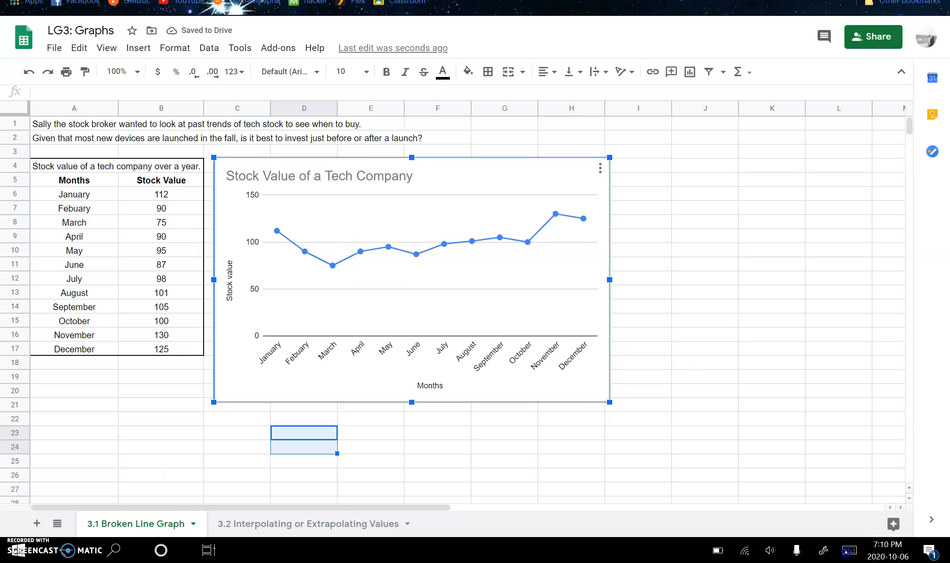
pyautogui.press('Right')
pyautogui.moveTo(414, 279)
pyautogui.mouseDown()
pyautogui.moveTo(400, 276)
pyautogui.moveTo(408, 271)
pyautogui.mouseUp()
pyautogui.click(638, 391)
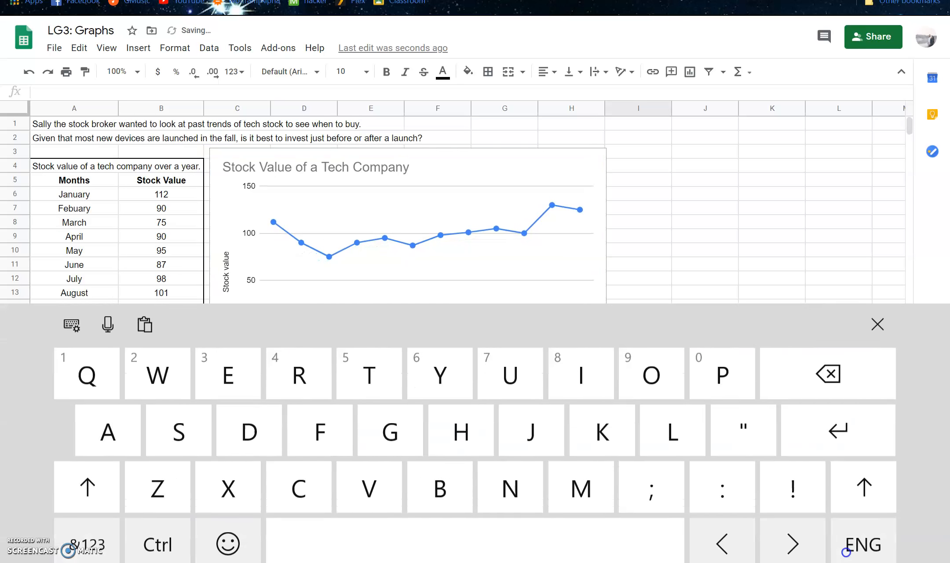
pyautogui.click(877, 313)
pyautogui.click(407, 271)
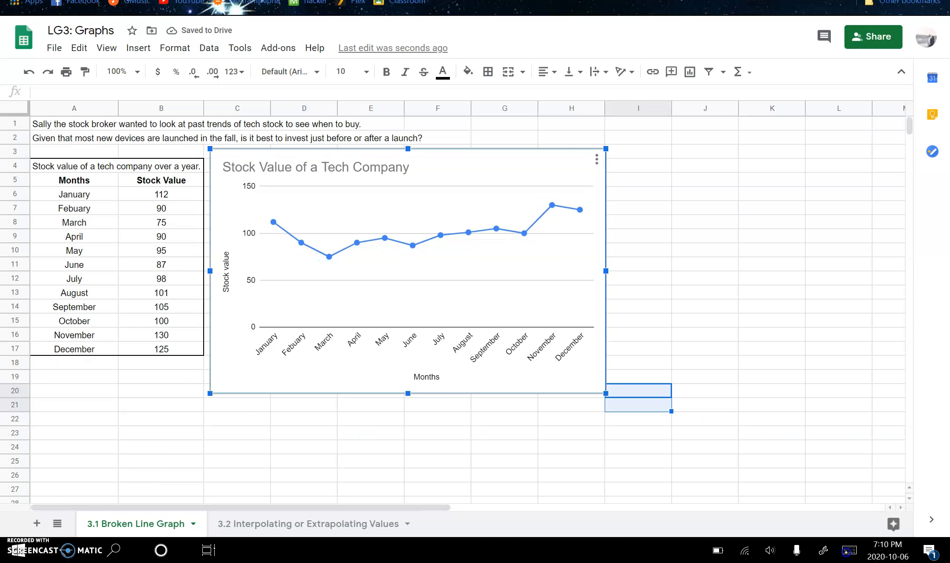
pyautogui.moveTo(605, 393); pyautogui.dragTo(716, 461)
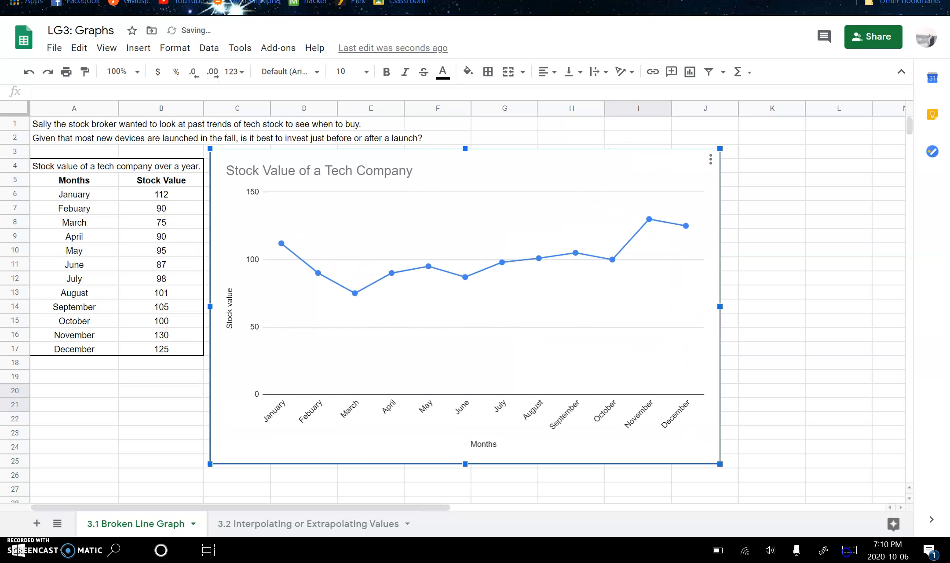
# Step: Change the chart's vertical axis title to "Stock Value" with a capital V
pyautogui.click(706, 159)
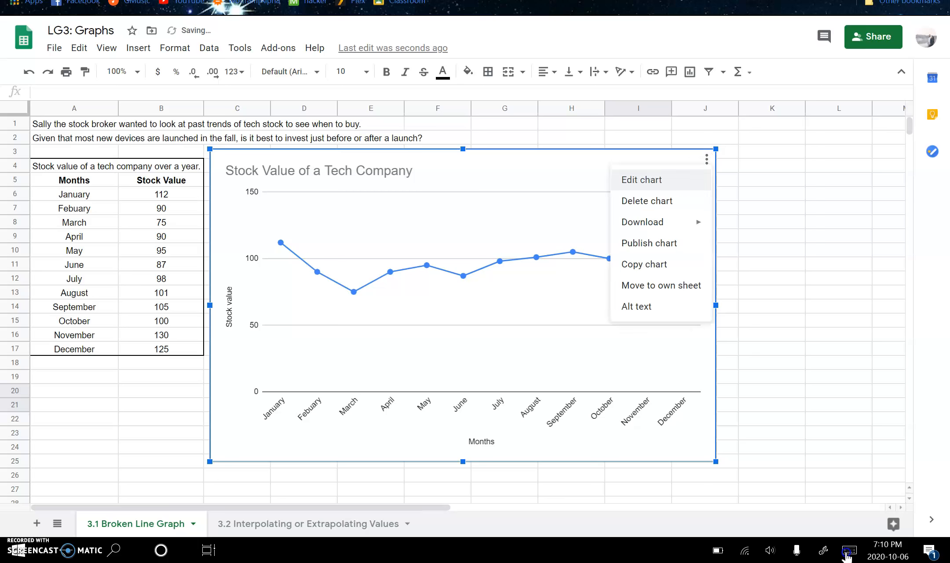
pyautogui.click(641, 179)
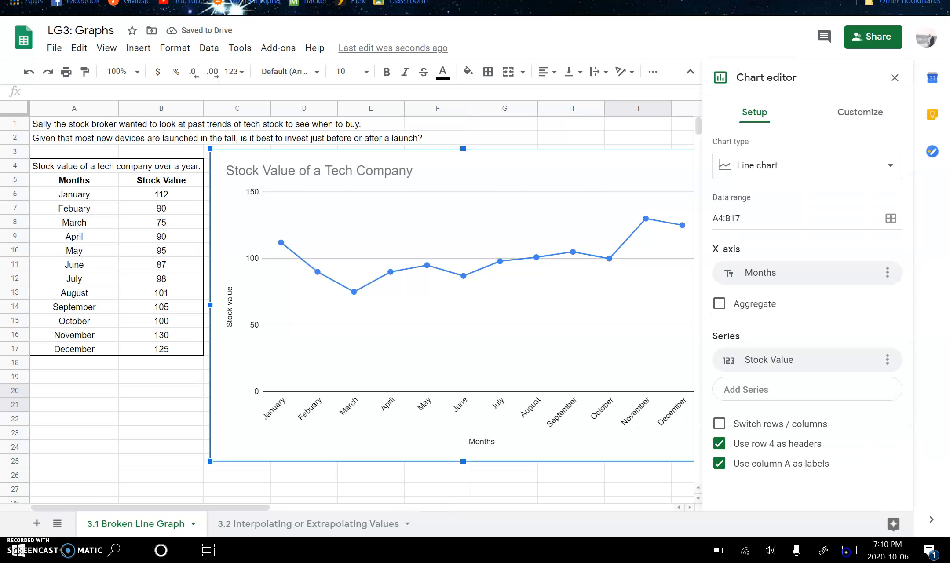
pyautogui.click(859, 112)
pyautogui.click(775, 185)
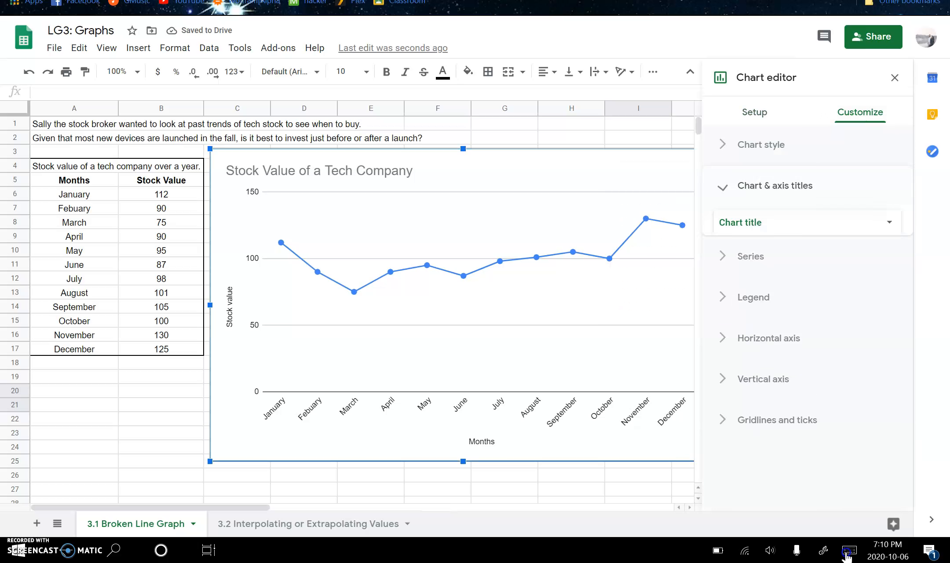
pyautogui.click(791, 221)
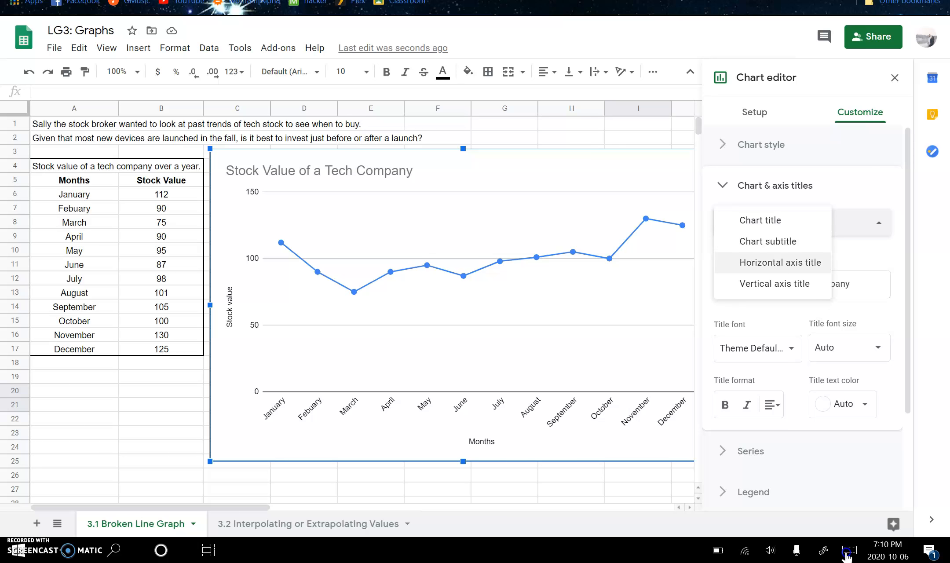
pyautogui.click(774, 283)
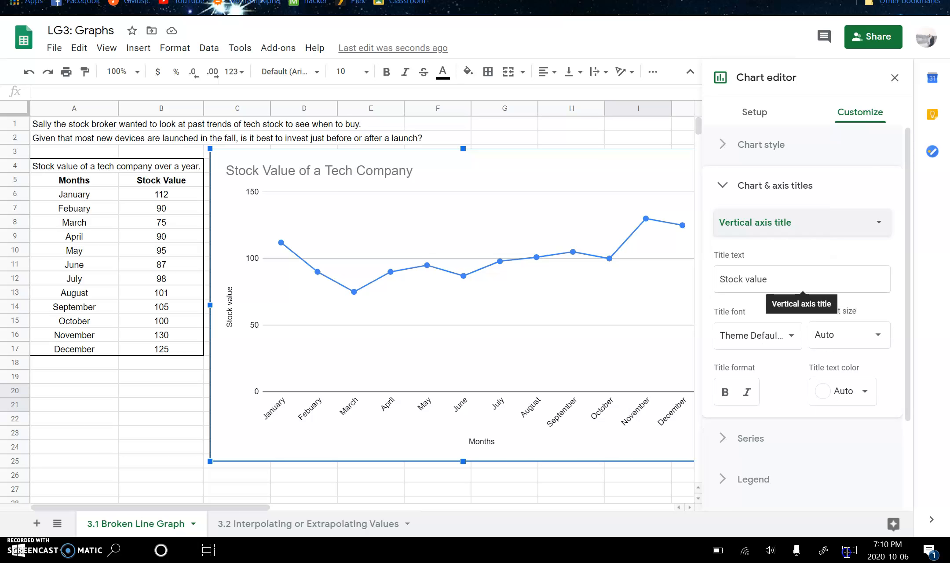
pyautogui.click(749, 280)
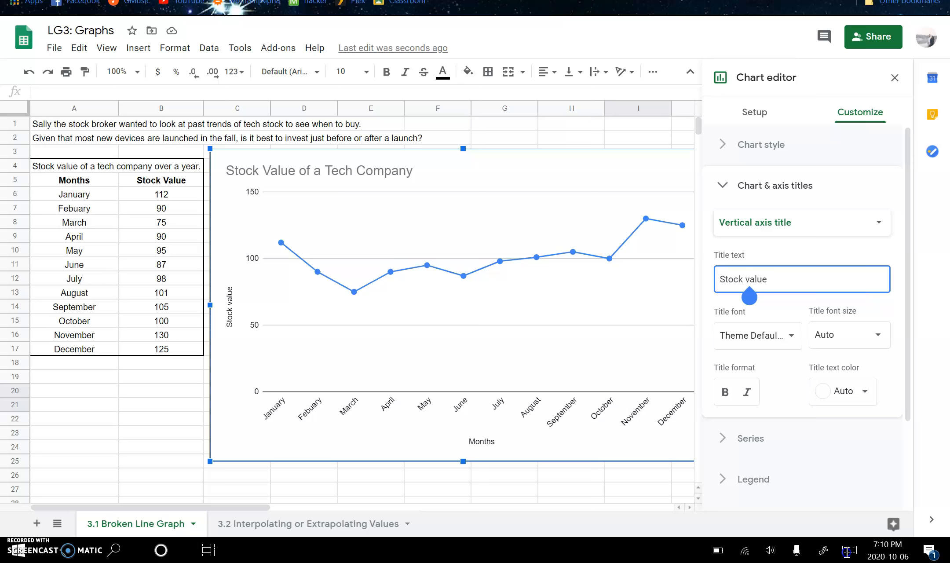
pyautogui.press('BackSpace')
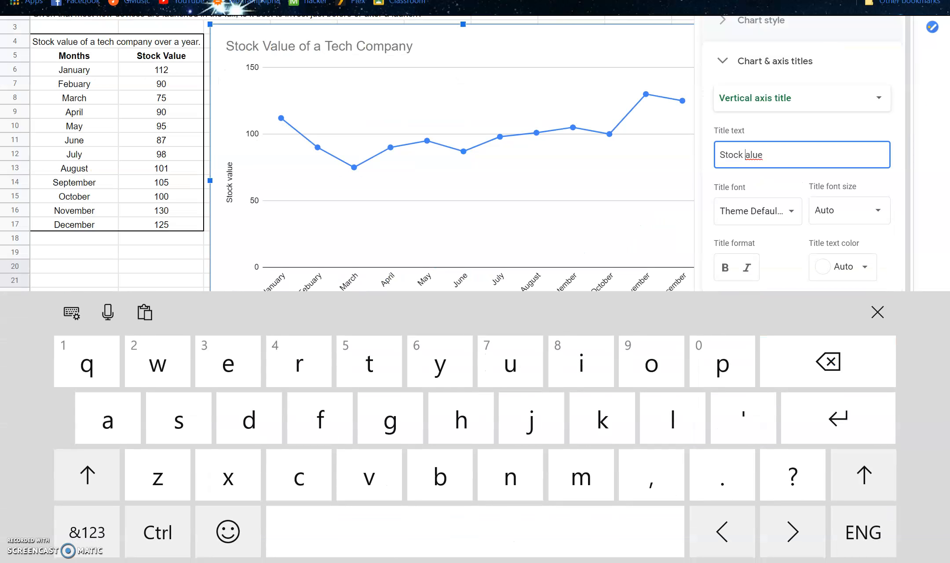
pyautogui.write('V')
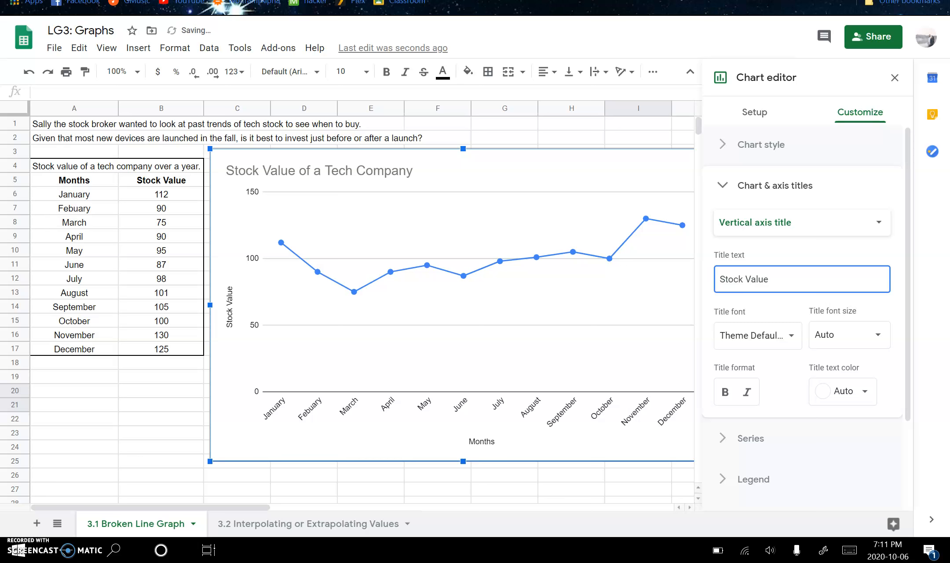
# Step: Add the unit "($)" to the vertical axis title so it reads "Stock Value ($)"
pyautogui.click(768, 280)
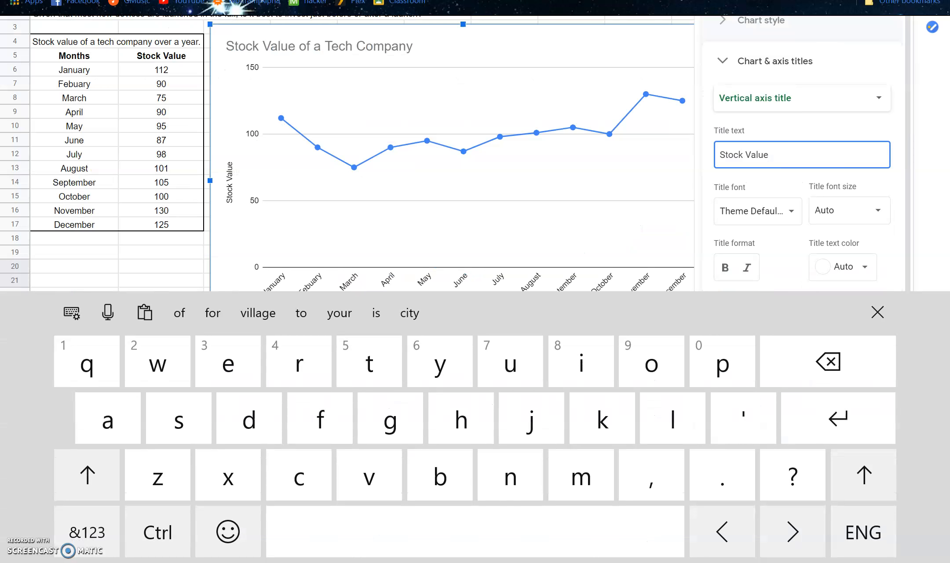
pyautogui.press('BackSpace')
pyautogui.click(88, 531)
pyautogui.write('($)')
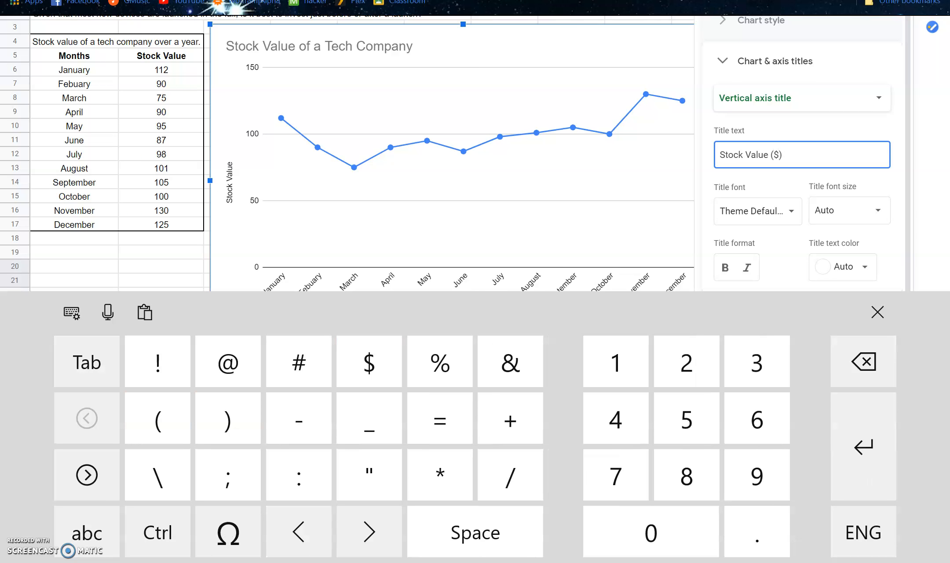
pyautogui.click(877, 312)
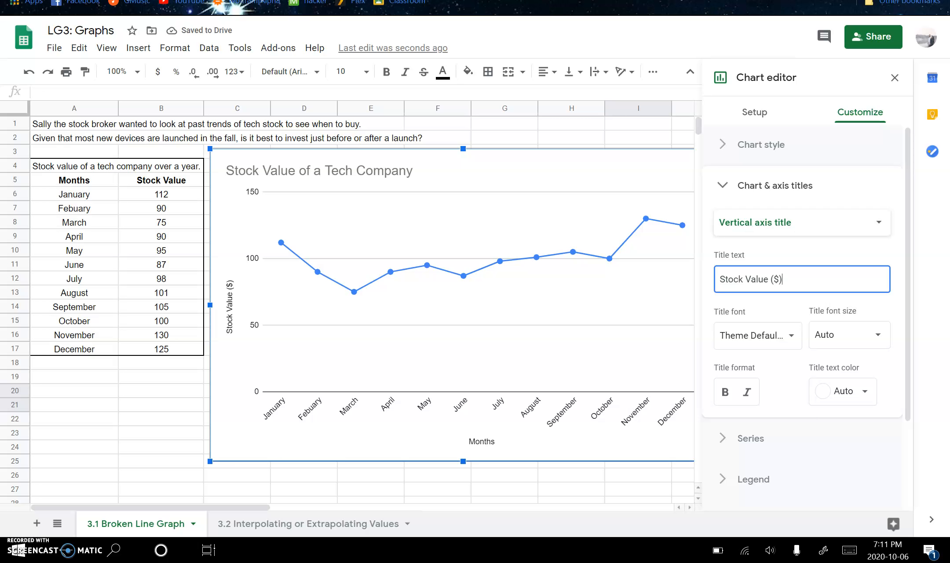
pyautogui.click(775, 185)
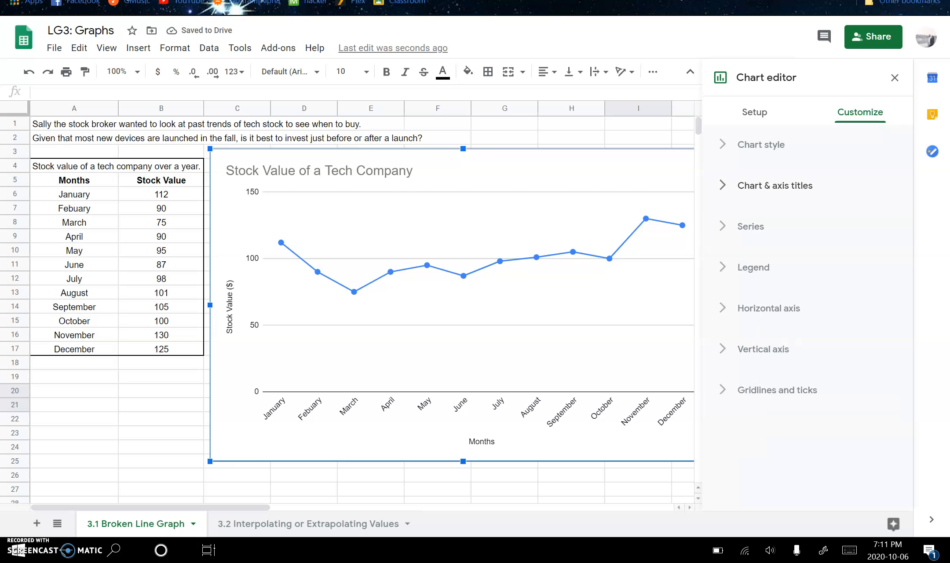
# Step: Try out a linear trendline on the Stock Value series and remove it again
pyautogui.click(750, 226)
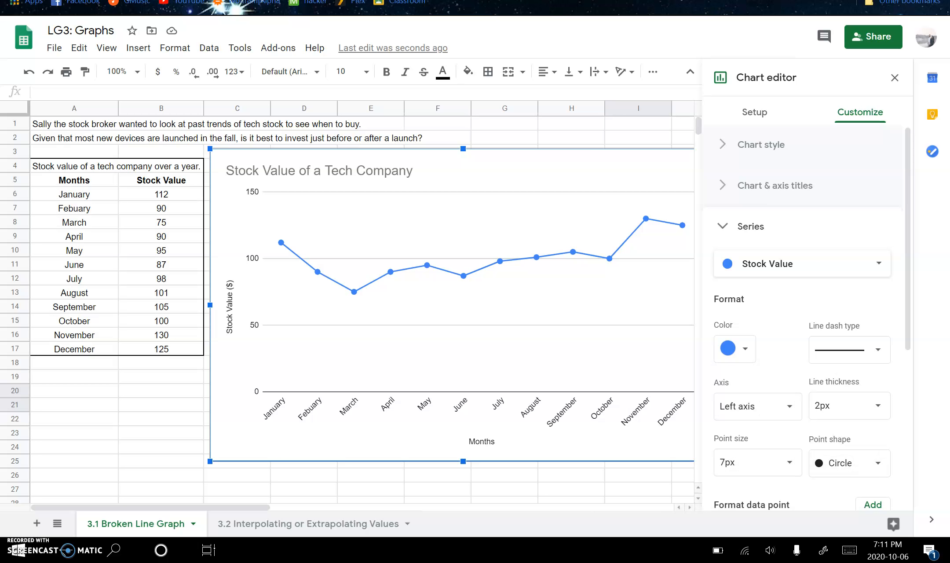
pyautogui.scroll(-4, 802, 321)
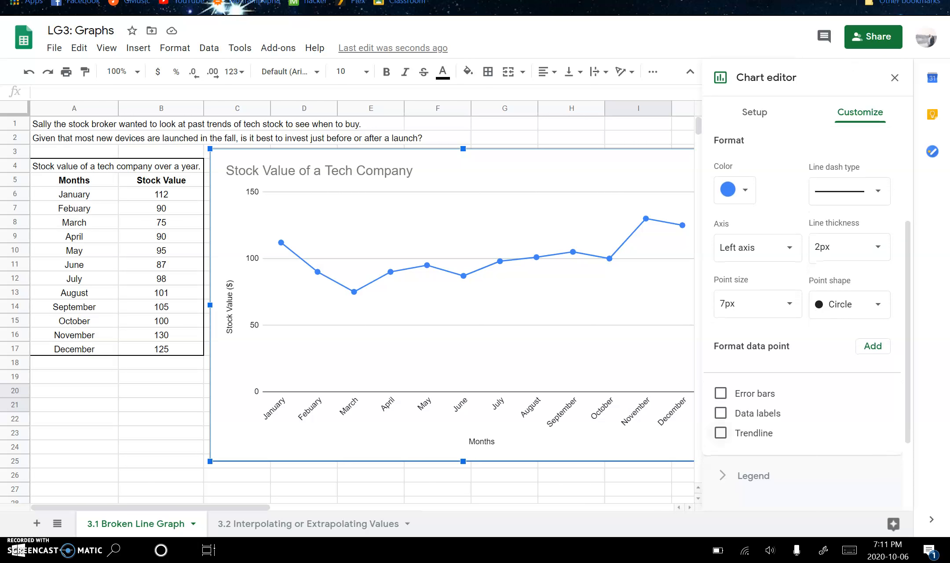
pyautogui.click(720, 433)
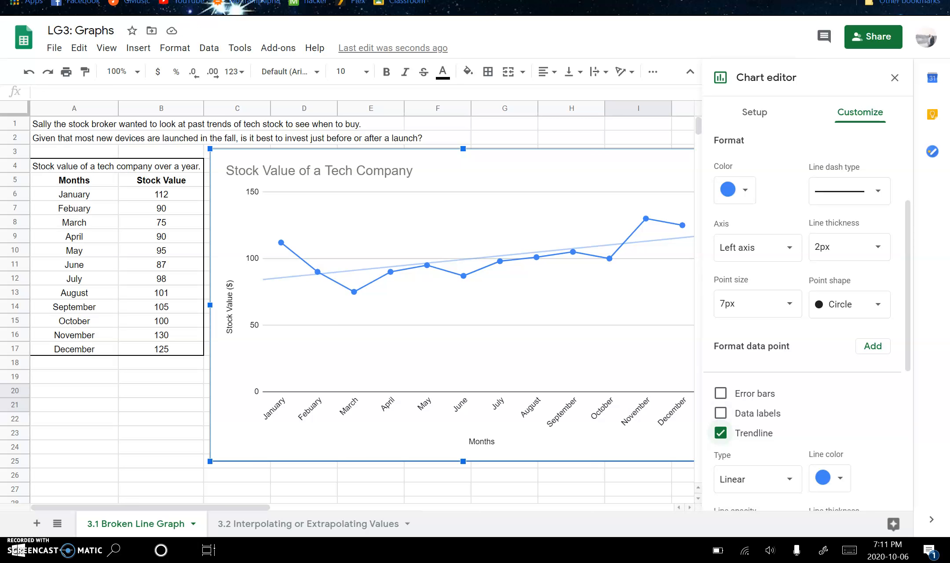
pyautogui.click(720, 433)
pyautogui.click(720, 433)
pyautogui.click(721, 433)
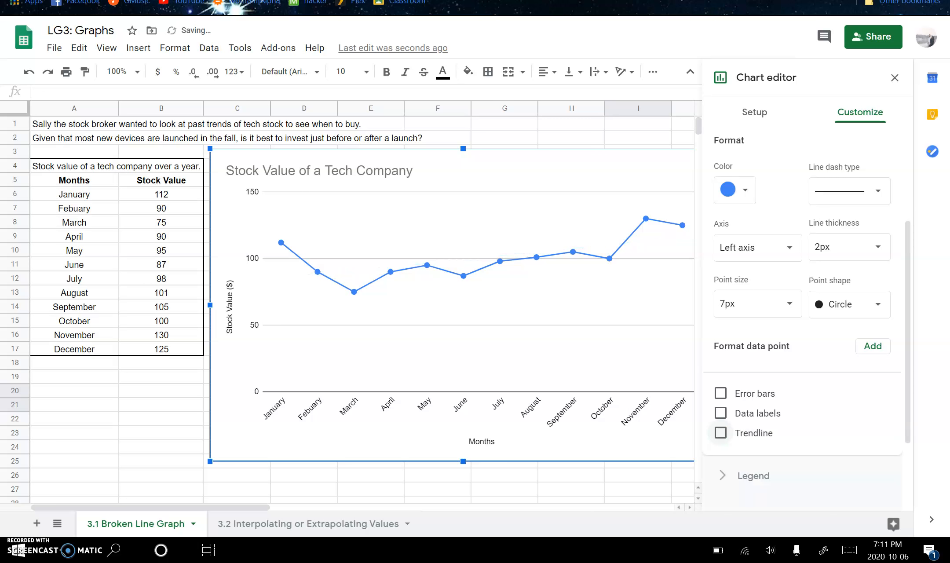
# Step: Set the minimum value of the chart's vertical axis to 50
pyautogui.scroll(-2, 804, 308)
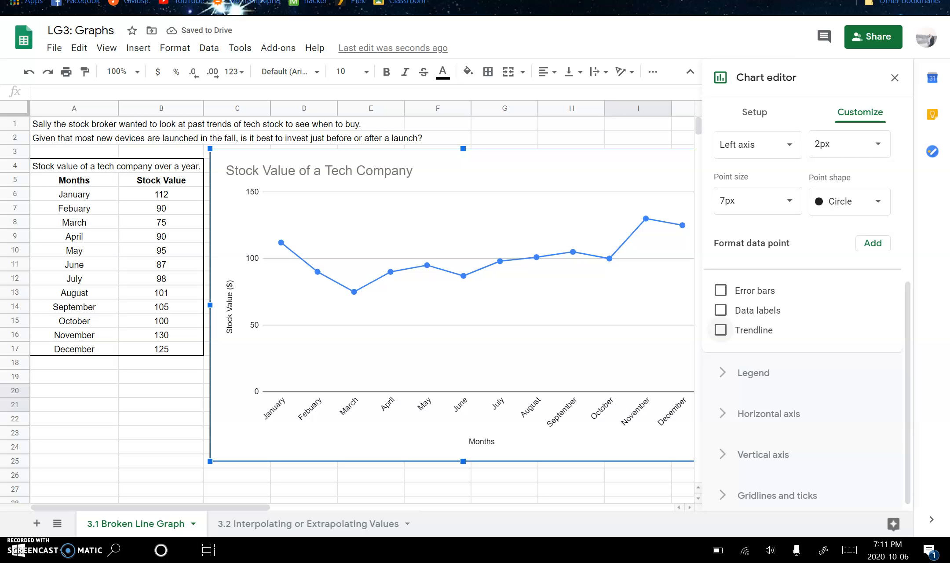
pyautogui.click(753, 373)
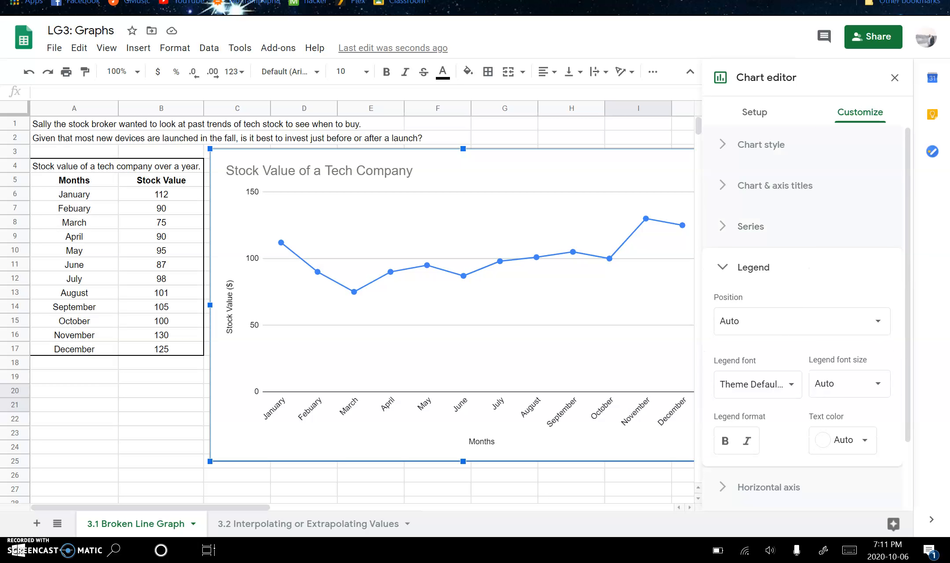
pyautogui.click(808, 267)
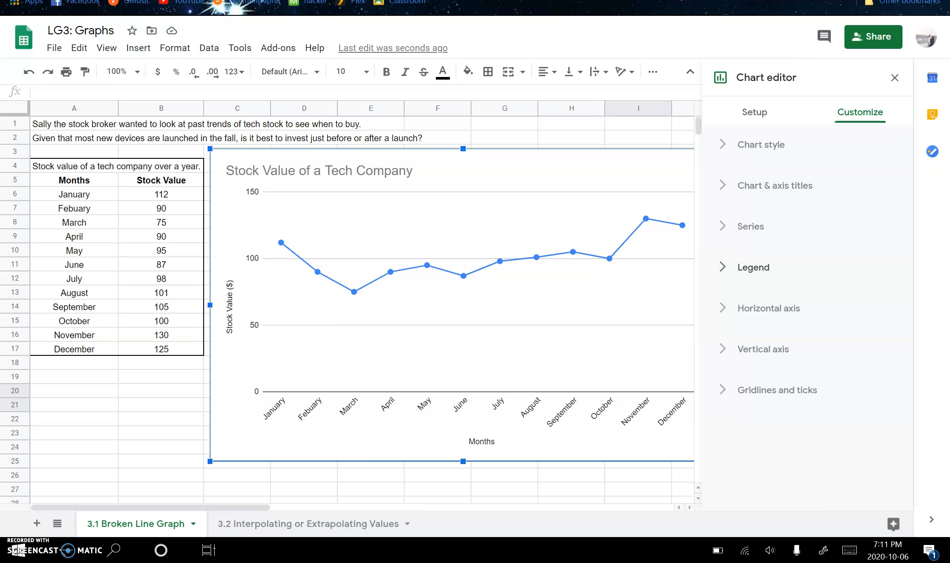
pyautogui.click(763, 349)
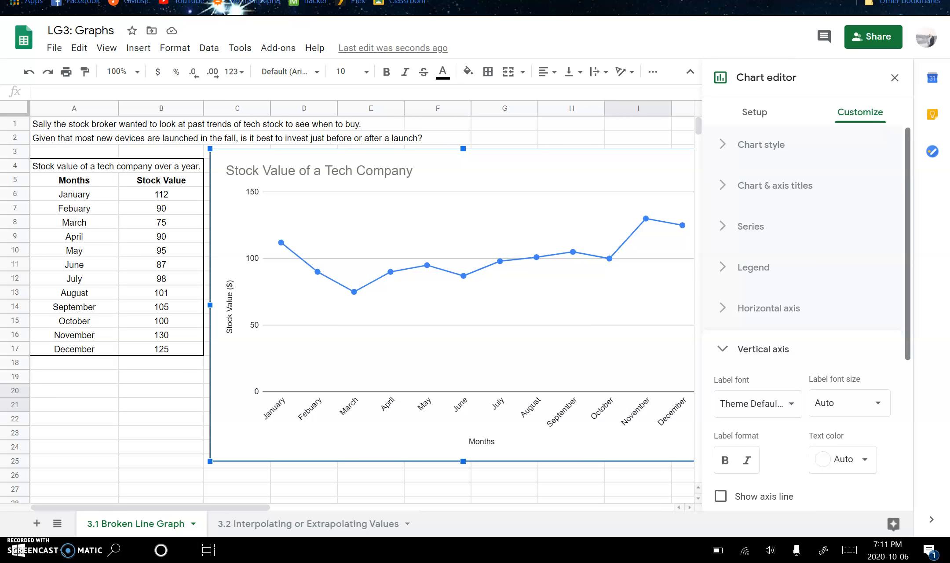
pyautogui.scroll(-3, 807, 314)
pyautogui.click(751, 415)
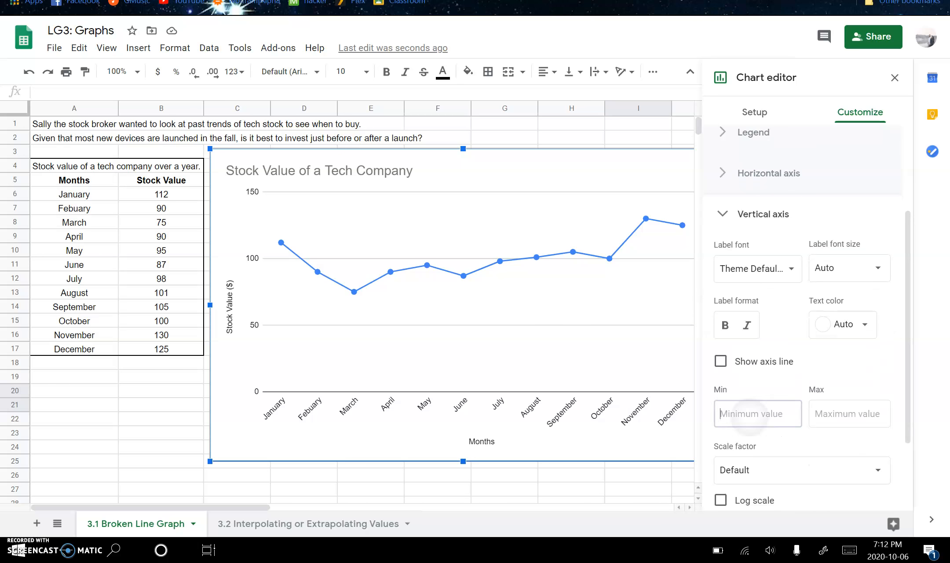
pyautogui.click(87, 532)
pyautogui.write('50')
# Step: Set the maximum value of the vertical axis to 150 and close the chart editor
pyautogui.click(846, 169)
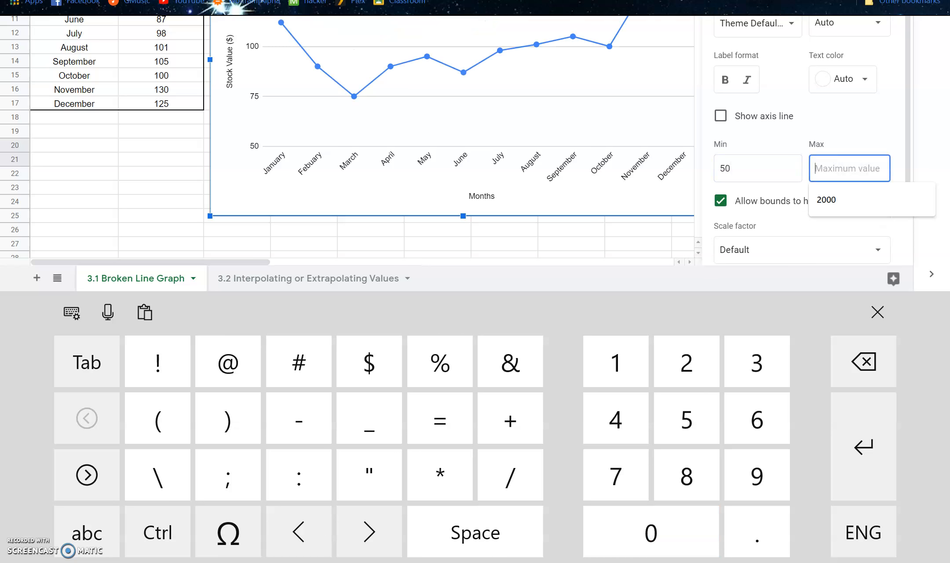
pyautogui.write('150')
pyautogui.click(877, 312)
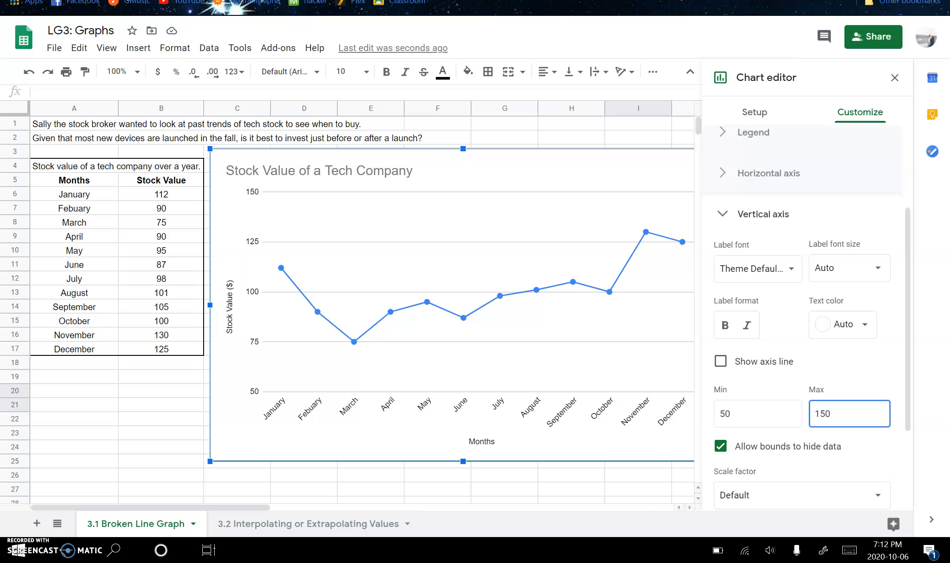
pyautogui.click(894, 78)
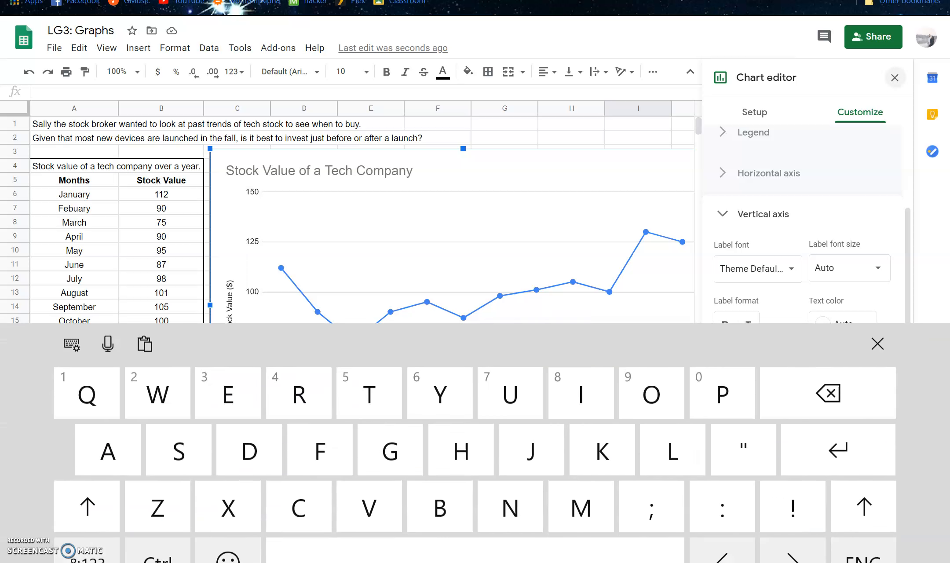
pyautogui.click(877, 312)
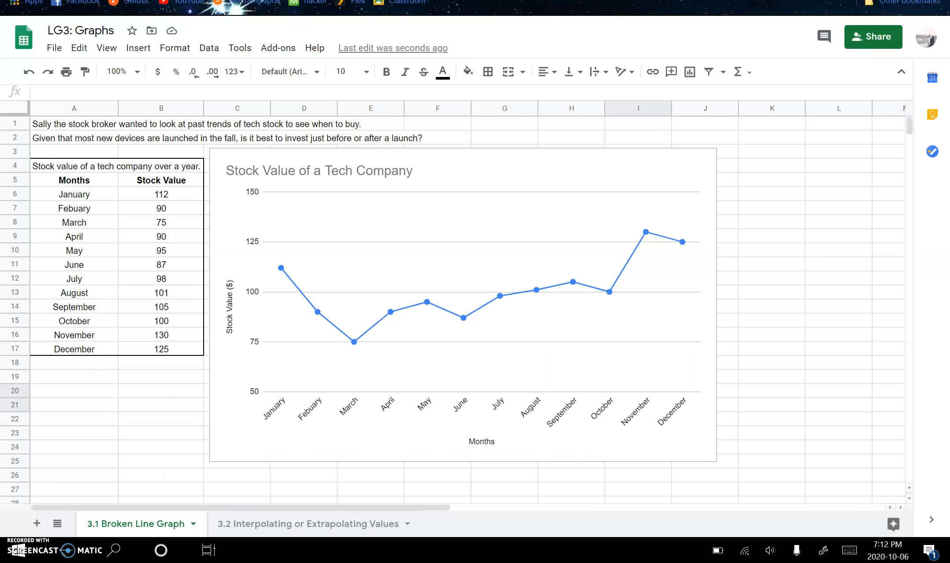